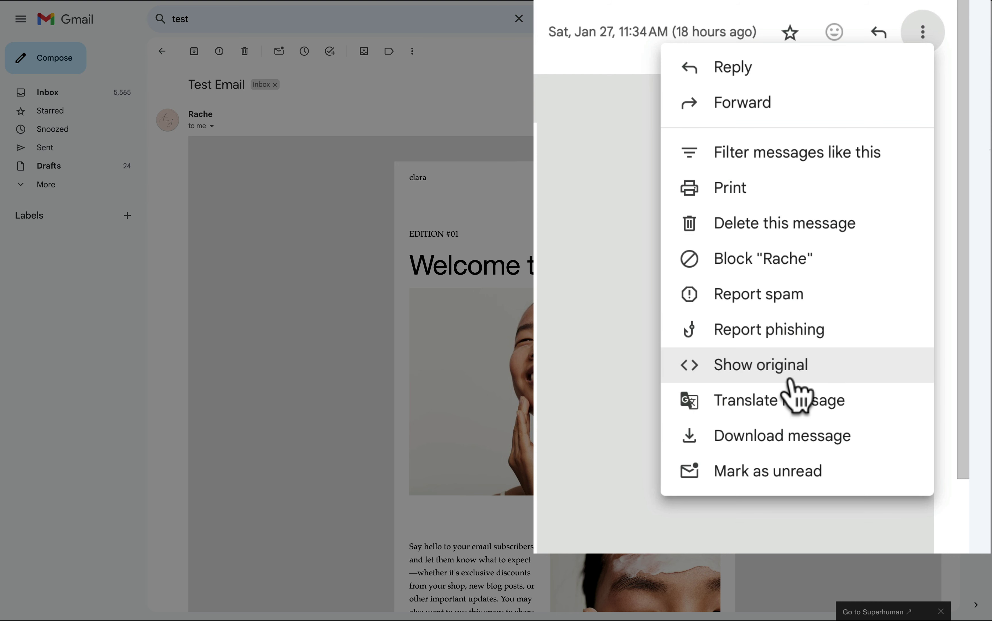
Show the test email's original source to confirm SPF, DKIM and DMARC all pass.
left_click(790, 381)
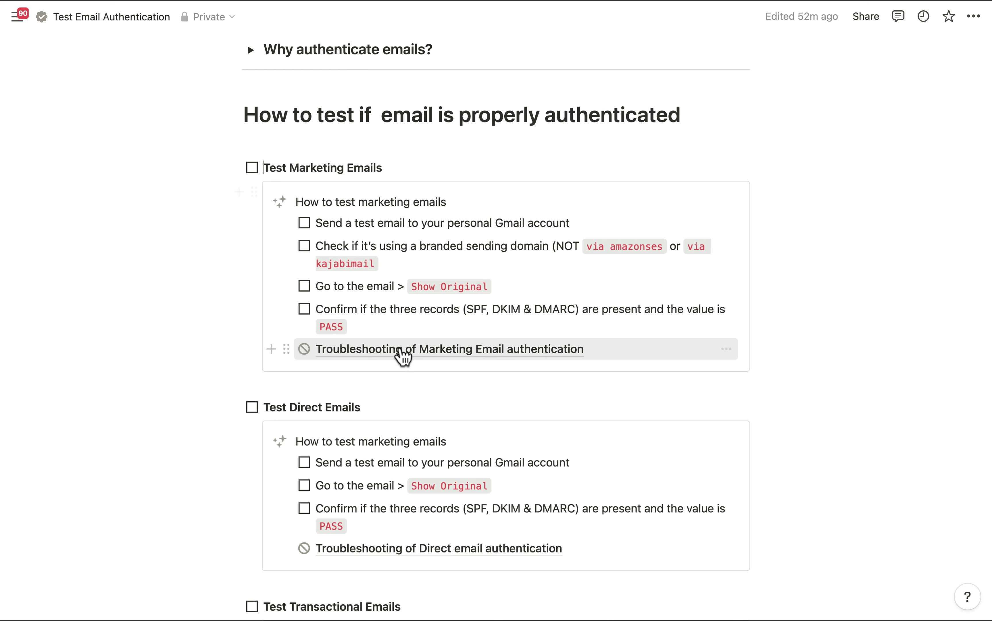
Open the Troubleshooting of Marketing Email authentication page and expand its Step One section.
left_click(402, 349)
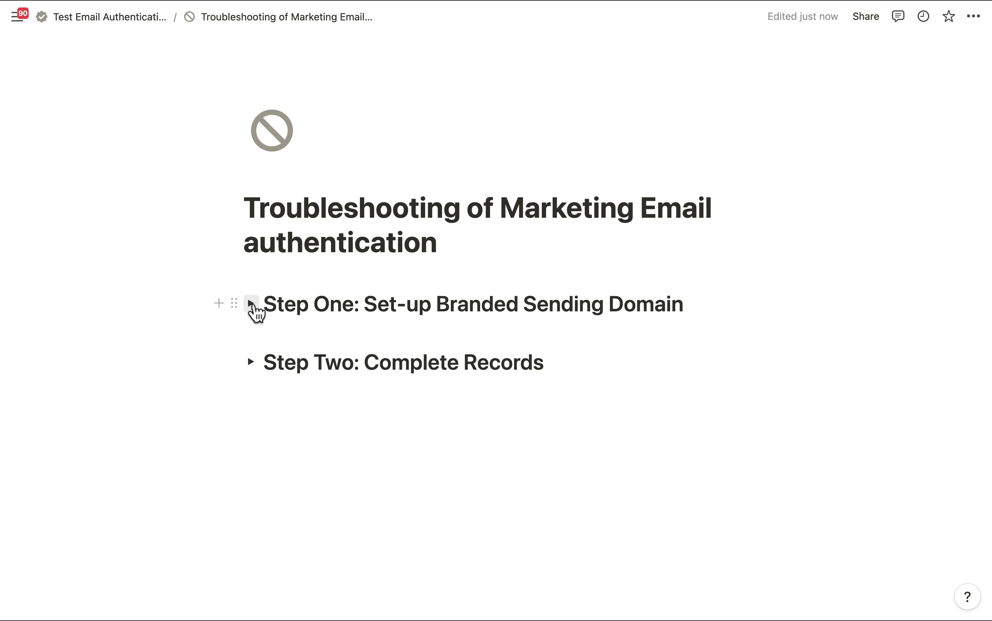
left_click(251, 305)
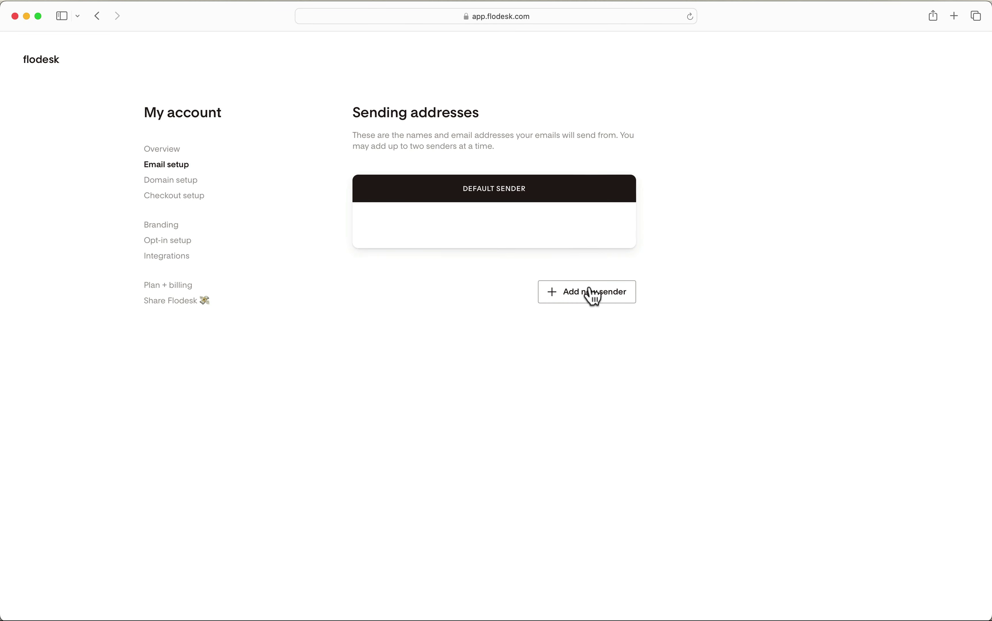
Add and save a new Flodesk sender with an address on the theartiscientist.com domain.
left_click(591, 291)
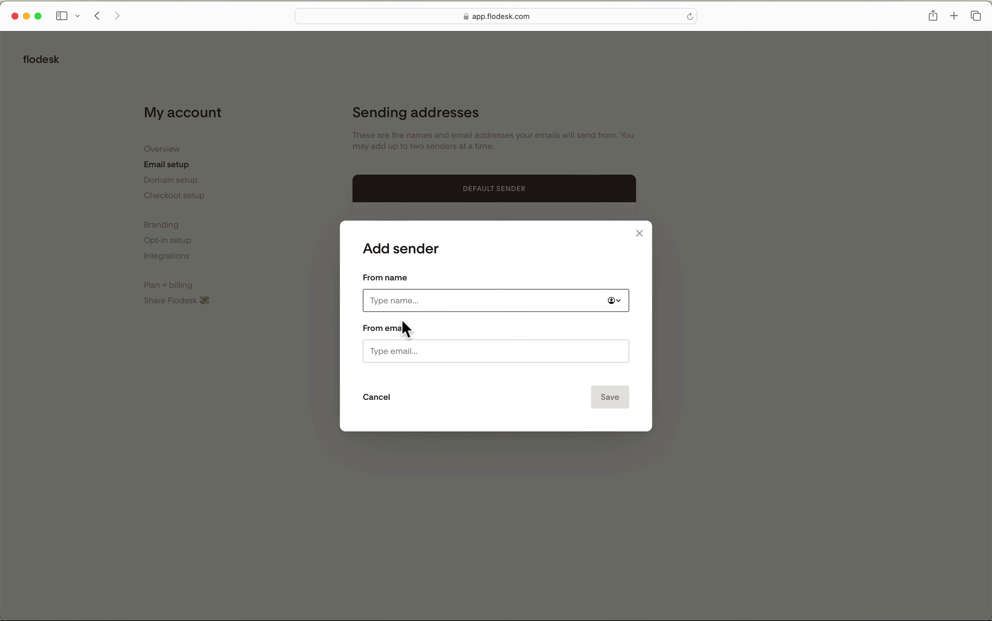
left_click(393, 354)
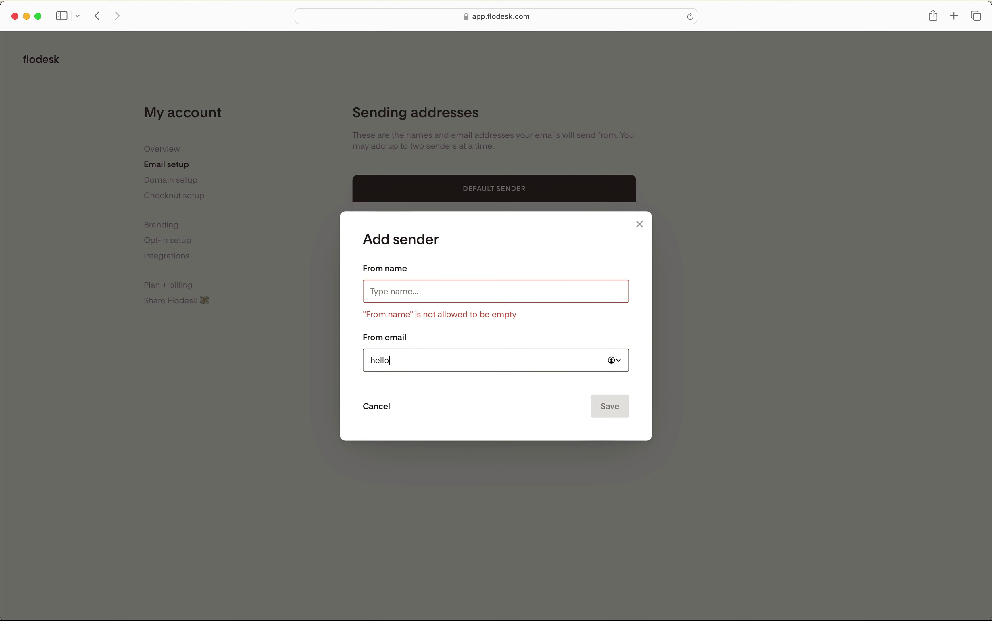
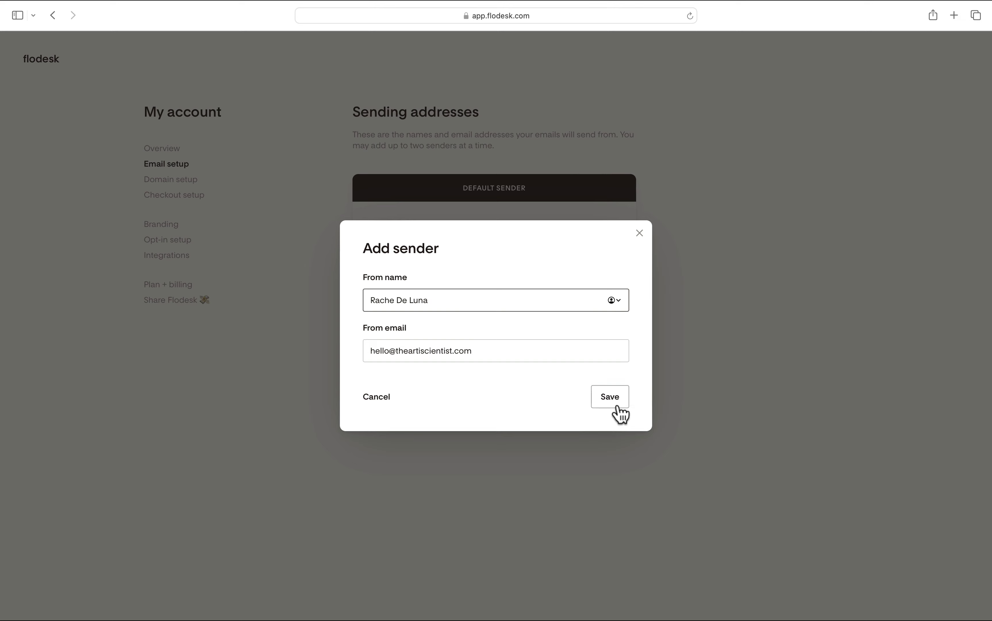
left_click(617, 407)
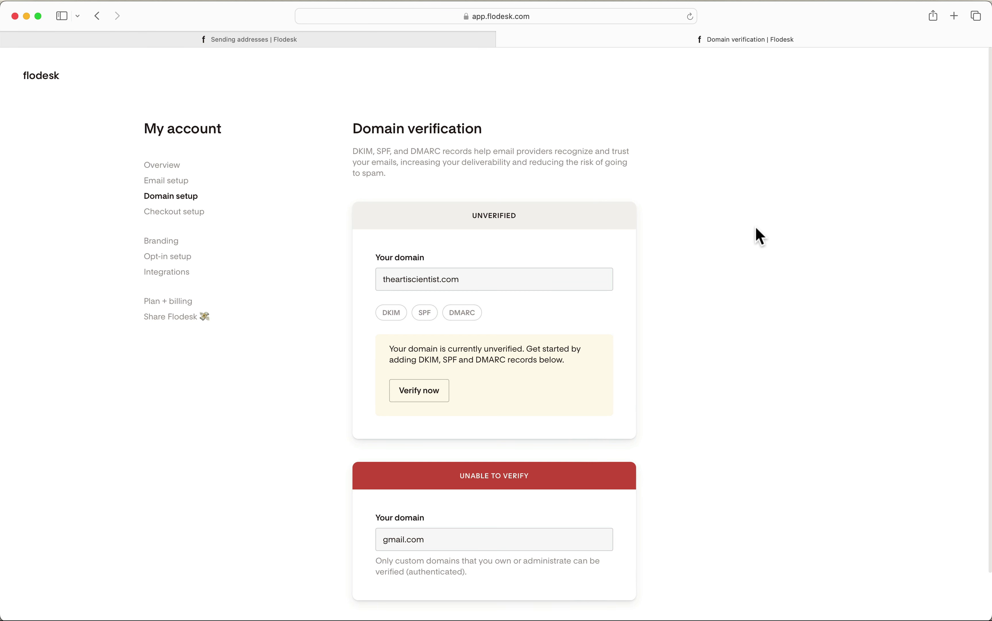
Start verifying theartiscientist.com and choose to add the DNS records manually.
left_click(431, 398)
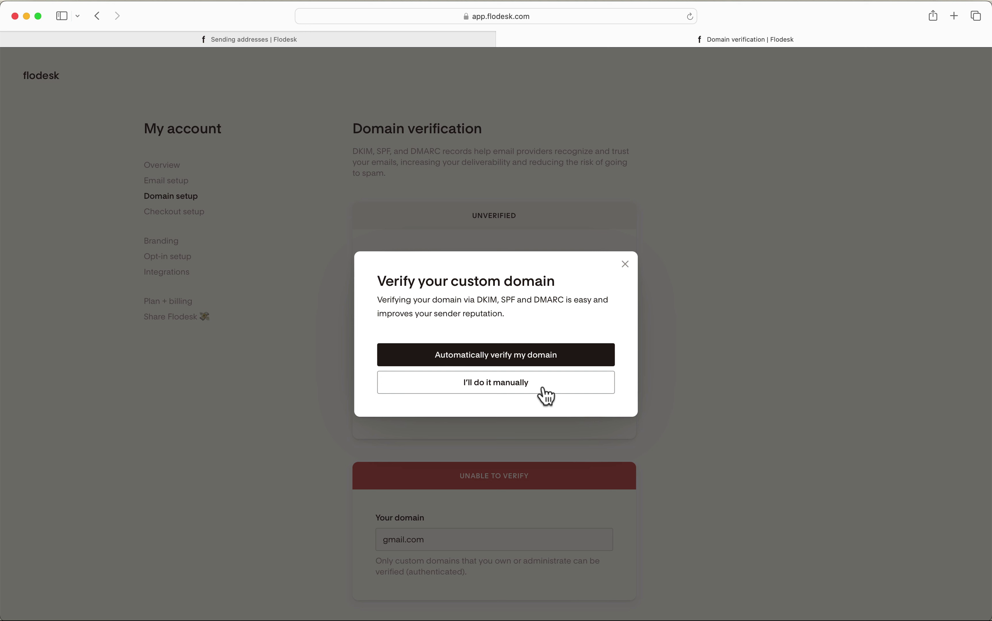
left_click(548, 393)
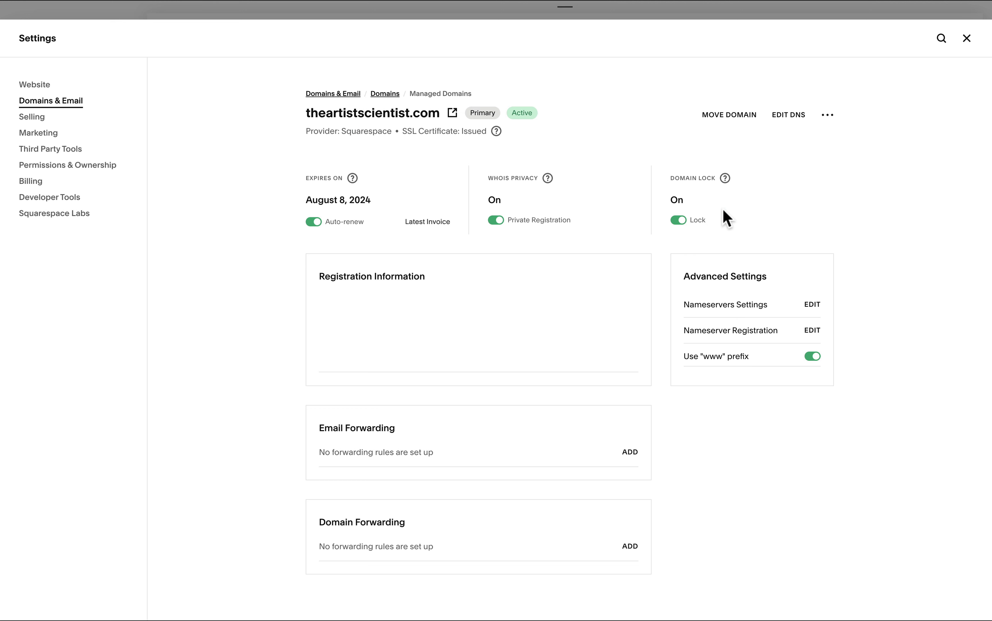
Open Squarespace's DNS settings for theartistscientist.com.
left_click(789, 115)
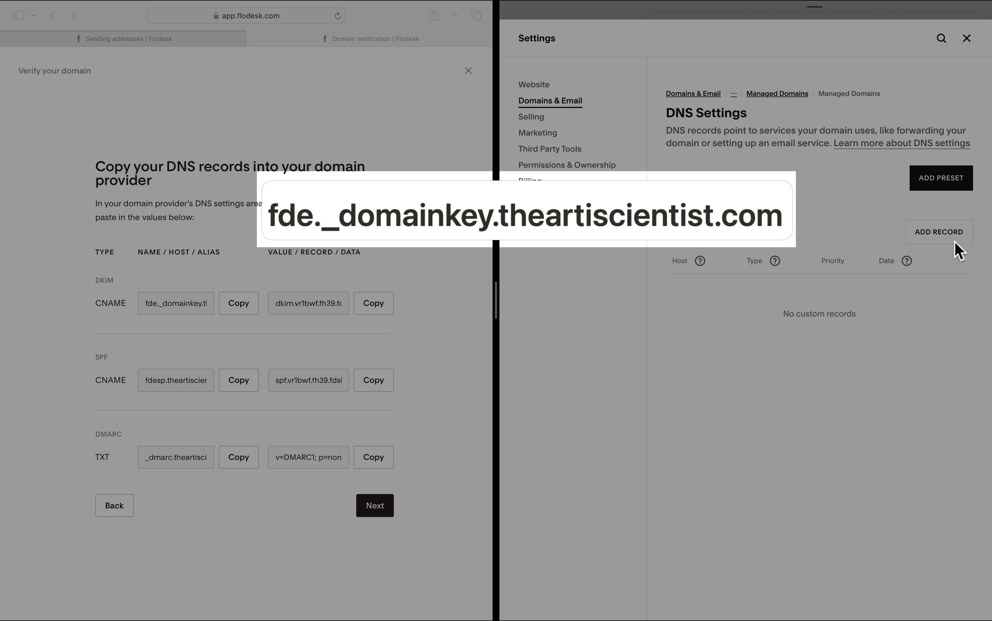
Save a CNAME record fde._domainkey pointing to dkim.vr1bwf.fh39.fdske.com.
mouse_move(553, 232)
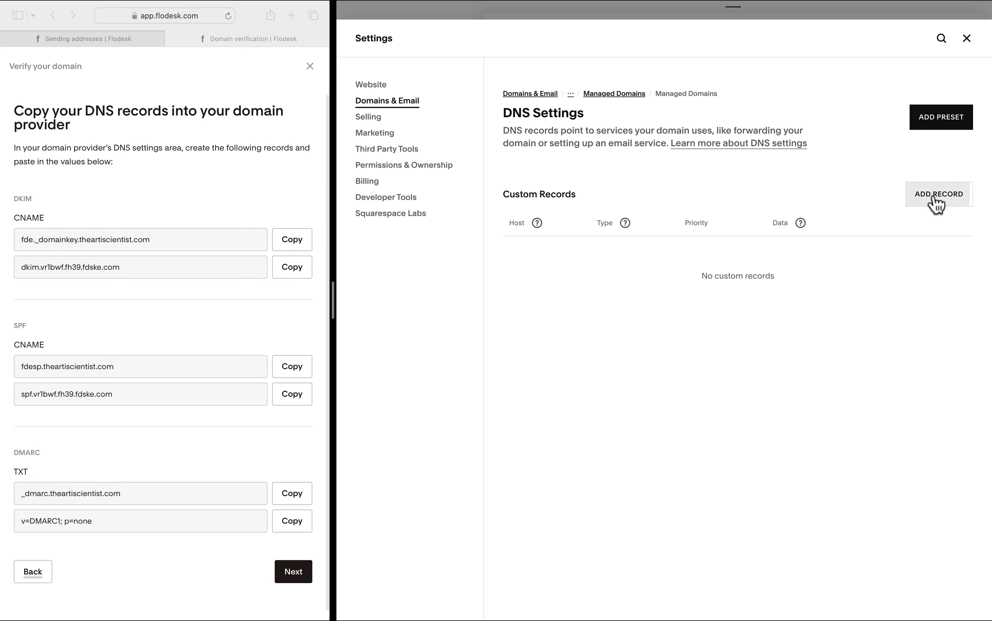
left_click(934, 197)
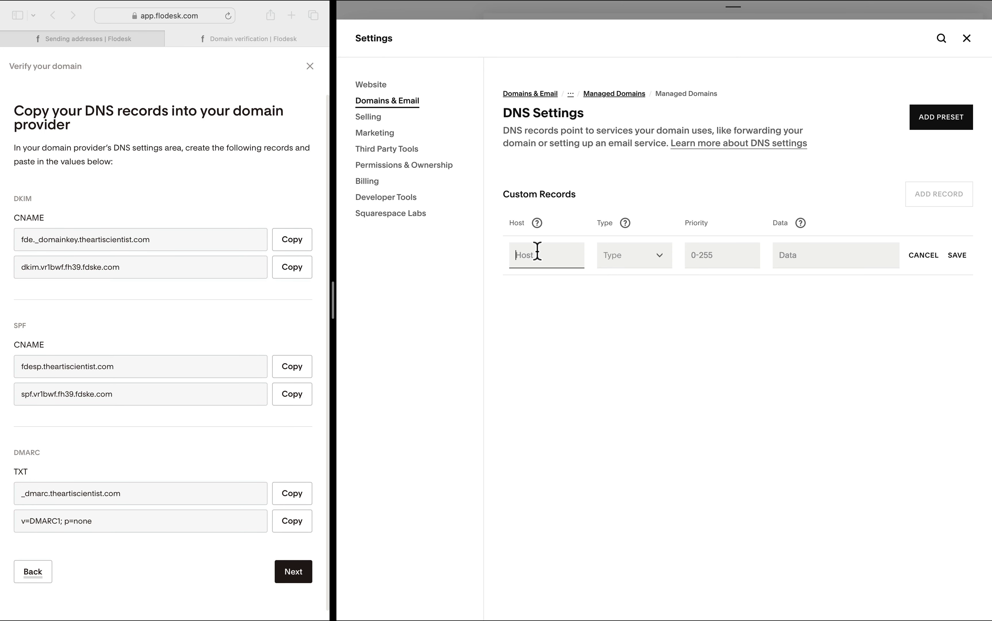
type("fde._domainkey.theartiscientist.com")
left_click(635, 261)
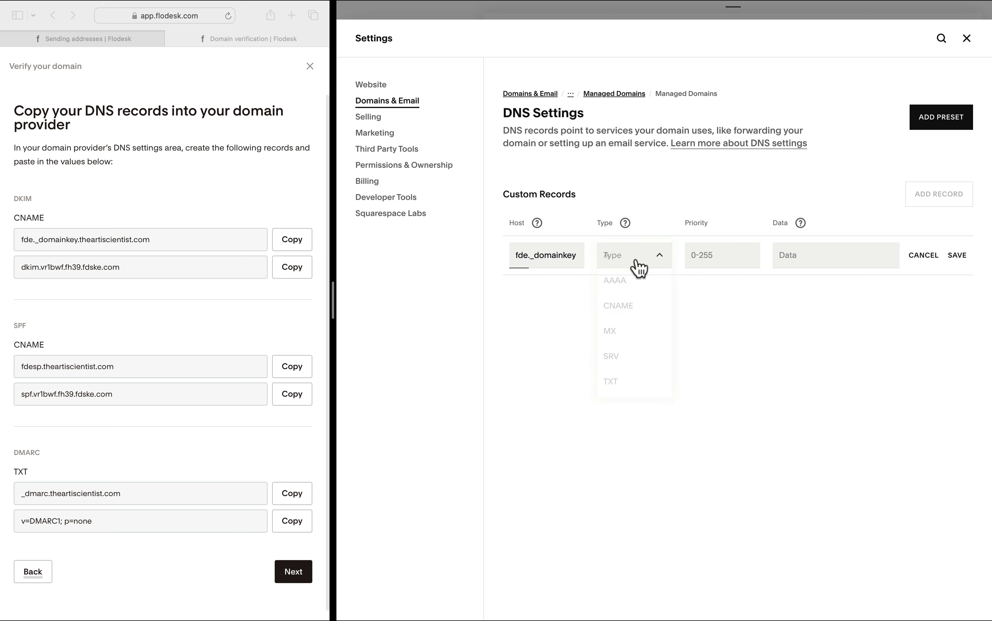
left_click(633, 305)
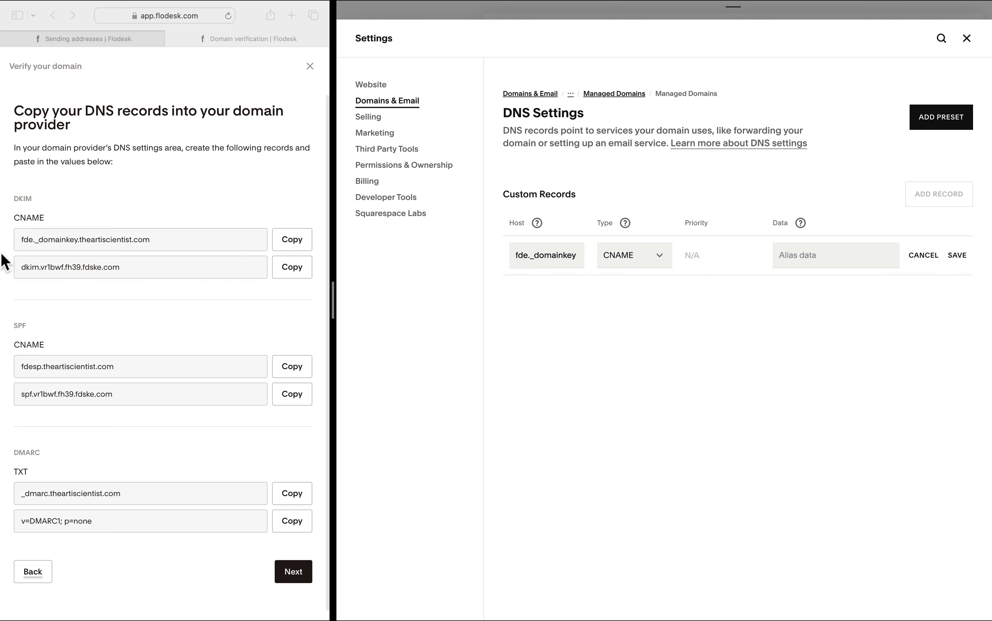
left_click(292, 267)
left_click(796, 255)
key("super+v")
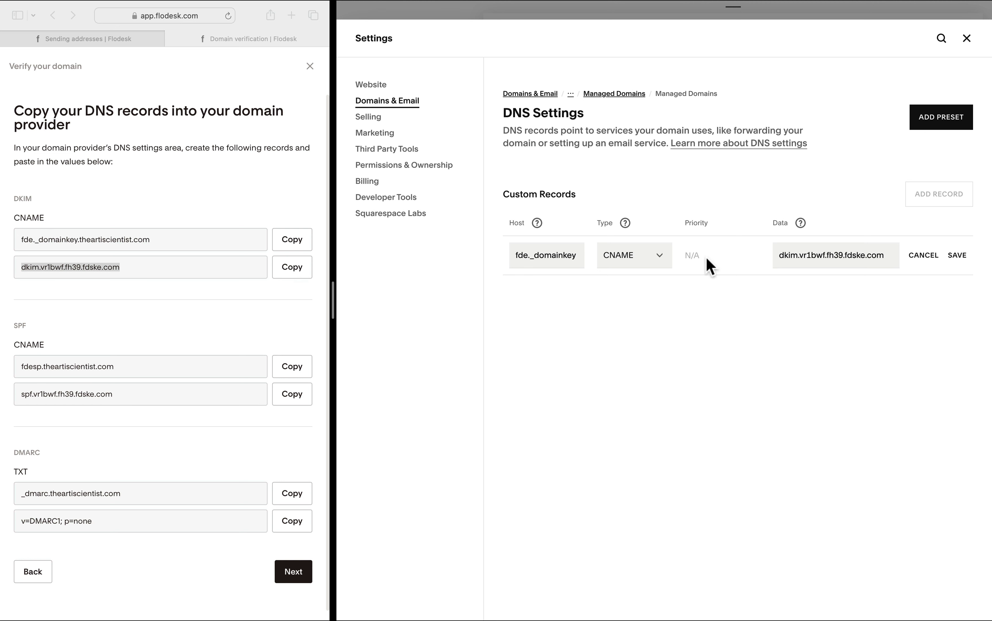
left_click(955, 255)
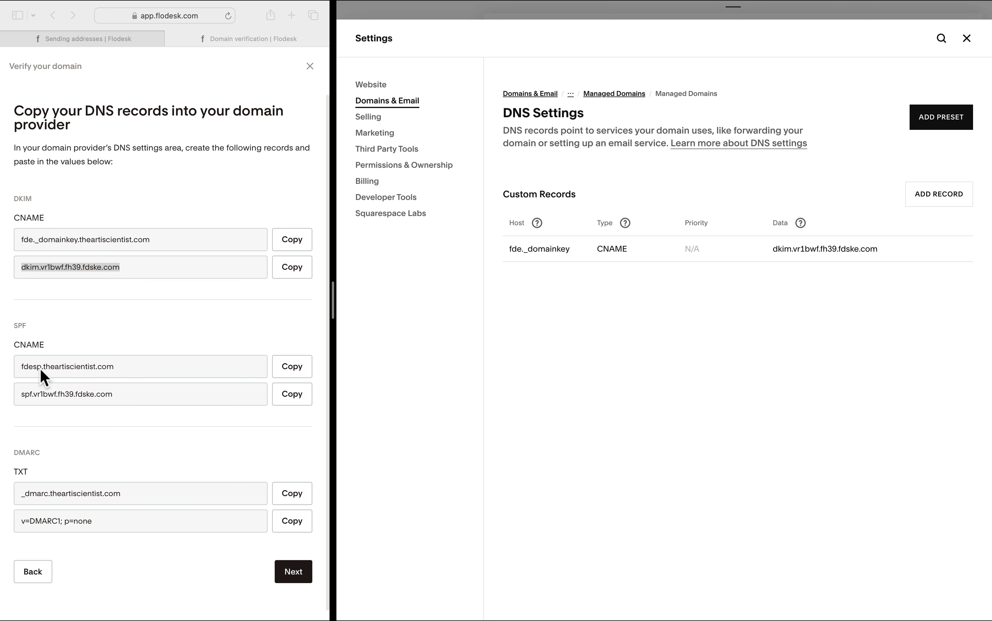
left_click(924, 197)
Create a CNAME record with host fdesp and copy Flodesk's SPF value spf.vr1bwf.fh39.fdske.com for it.
left_click(558, 279)
type("fed")
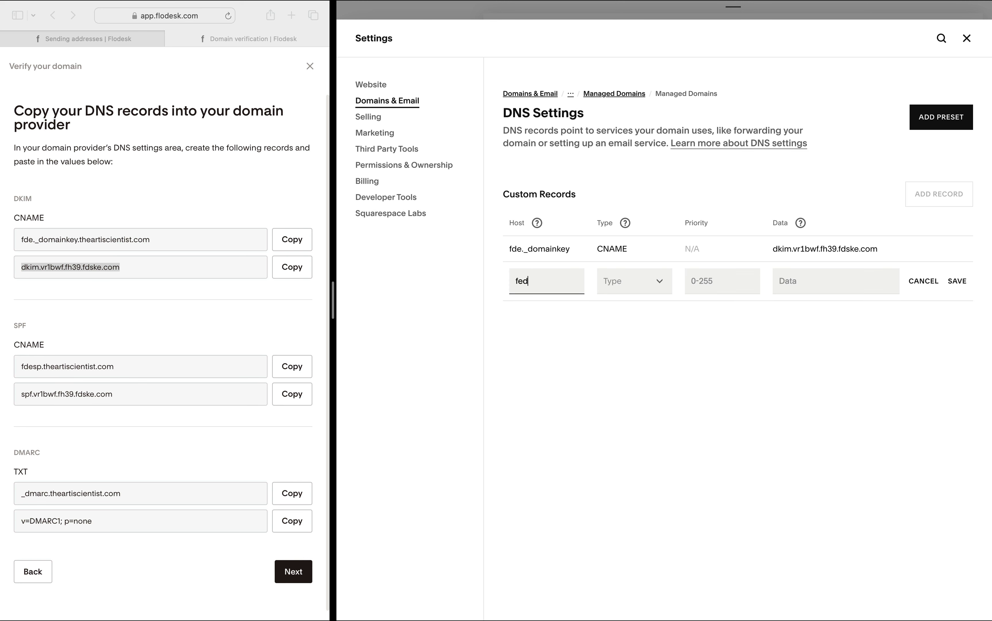
key("BackSpace")
key("BackSpace")
type("deso")
key("BackSpace")
type("p")
left_click(633, 284)
left_click(622, 328)
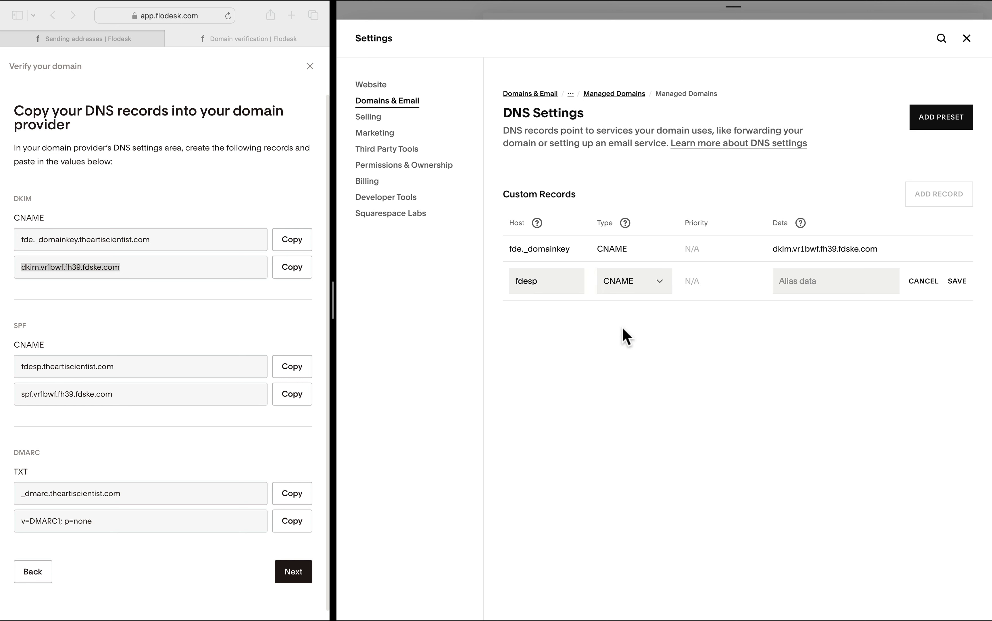
left_click(797, 281)
left_click(49, 396)
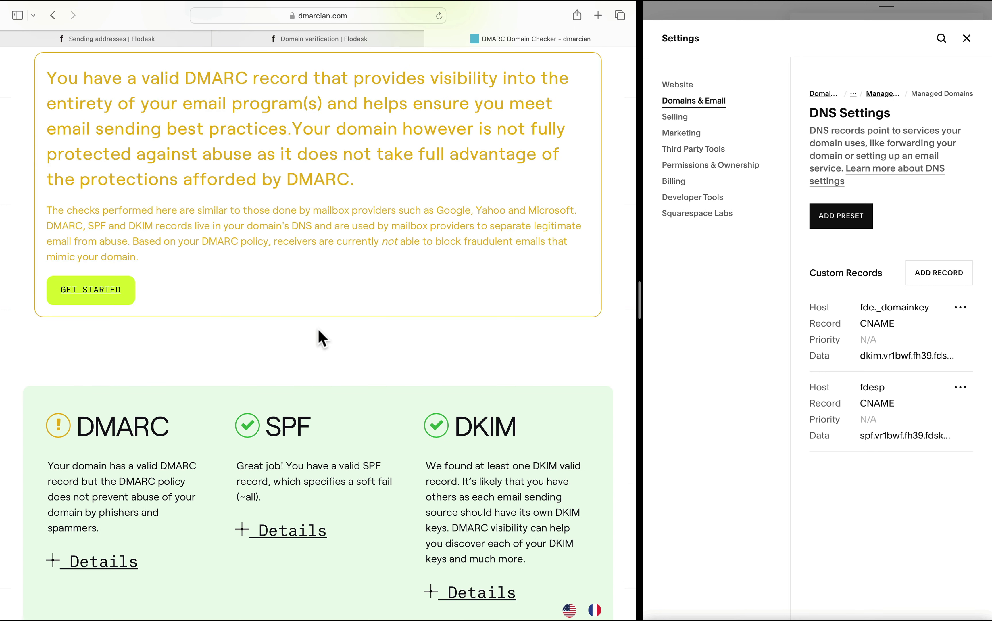
Expand dmarcian's DMARC and SPF details and select the found record text.
scroll(323, 339, "down", 5)
left_click(103, 342)
left_click_drag(140, 363, 47, 364)
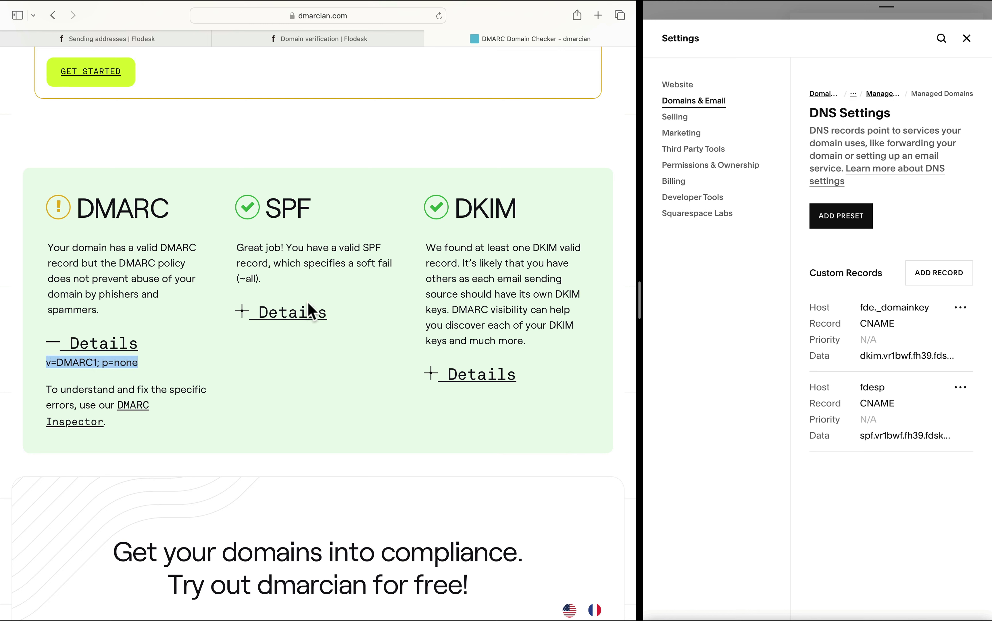
left_click(308, 314)
left_click_drag(252, 348, 238, 336)
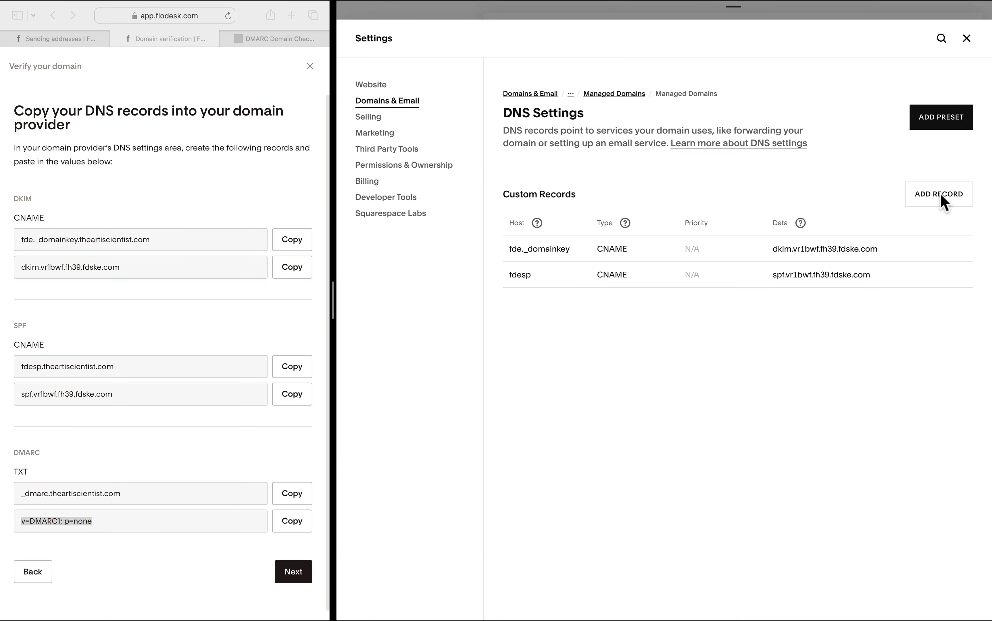
Add a TXT record with host _dmarc and paste v=DMARC1; p=none as its data.
left_click(936, 198)
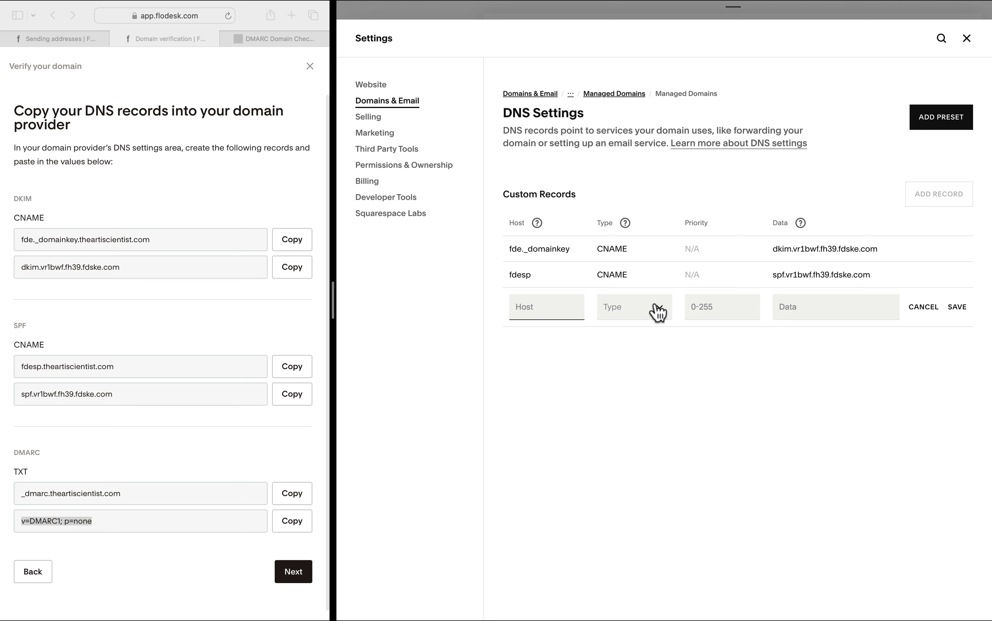
left_click(658, 309)
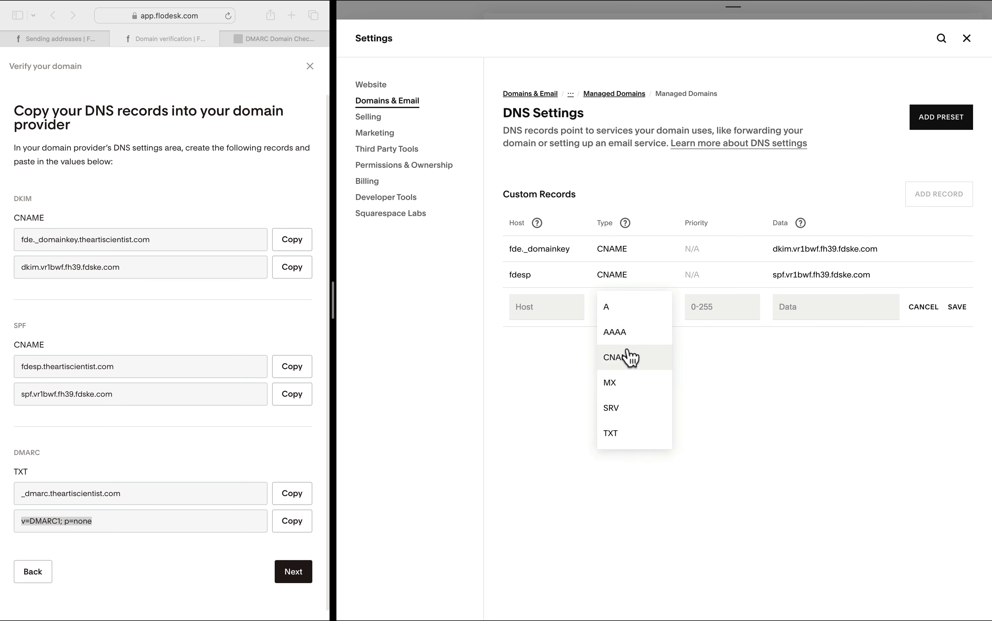
left_click(625, 435)
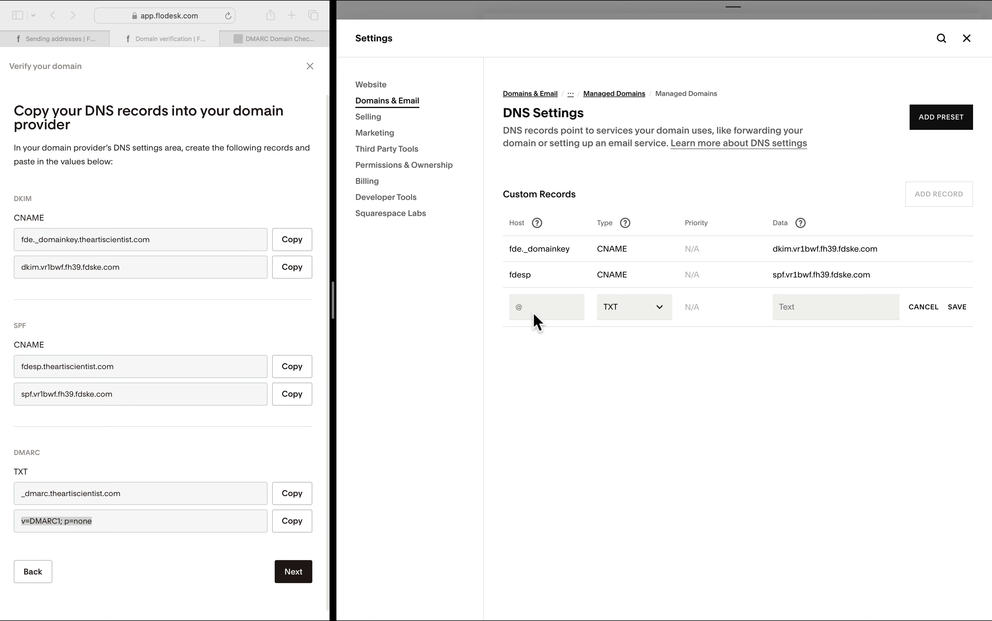
left_click(526, 307)
type("_dmarc")
left_click(789, 308)
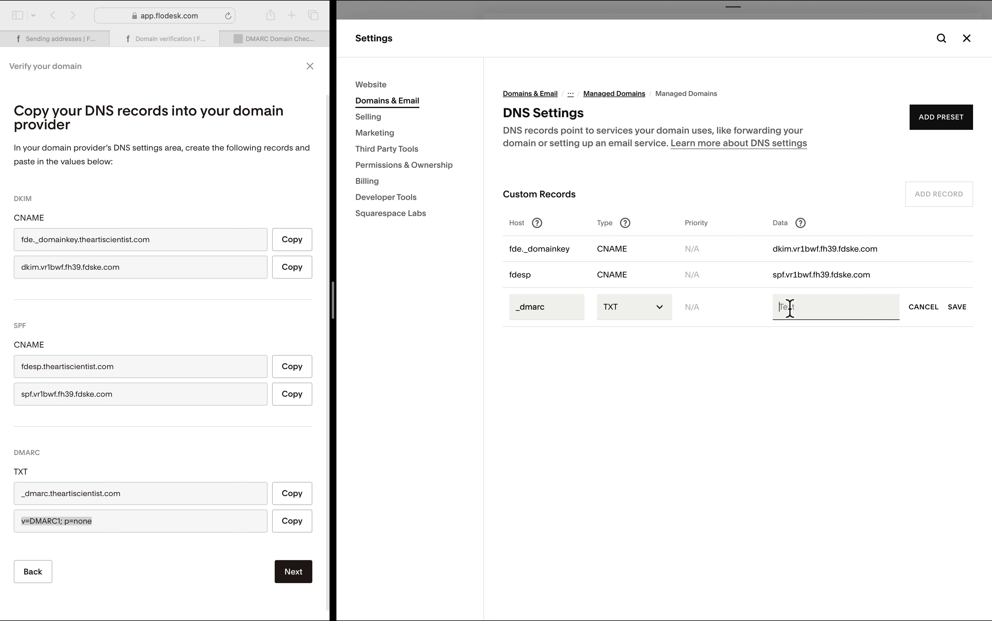
type("v=DMARC1; p=none")
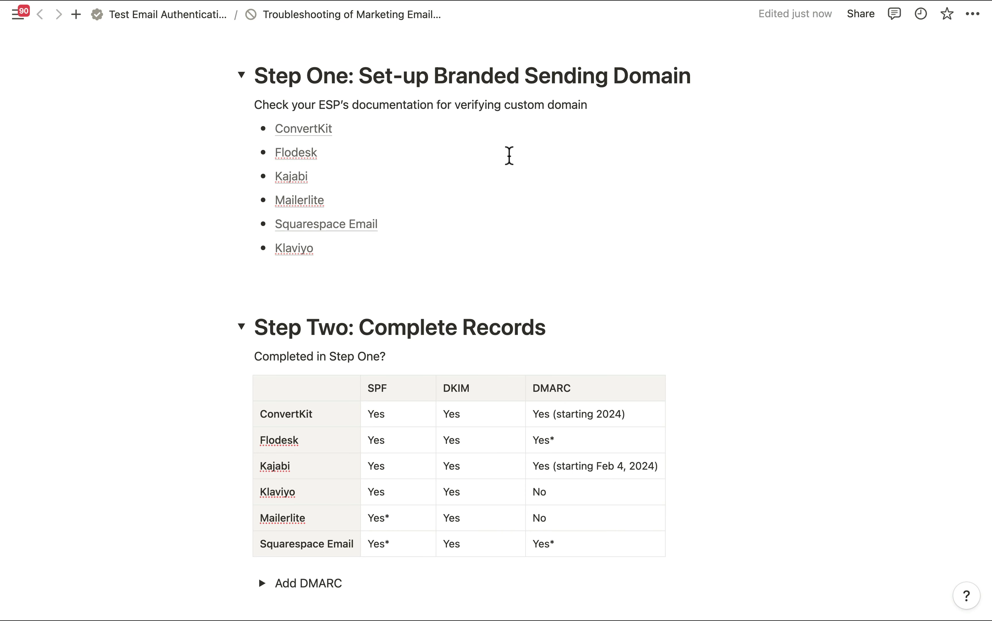
Scroll the Notion page to the Step Two: Complete Records table of SPF, DKIM and DMARC.
scroll(509, 155, "down", 3)
scroll(491, 142, "up", 3)
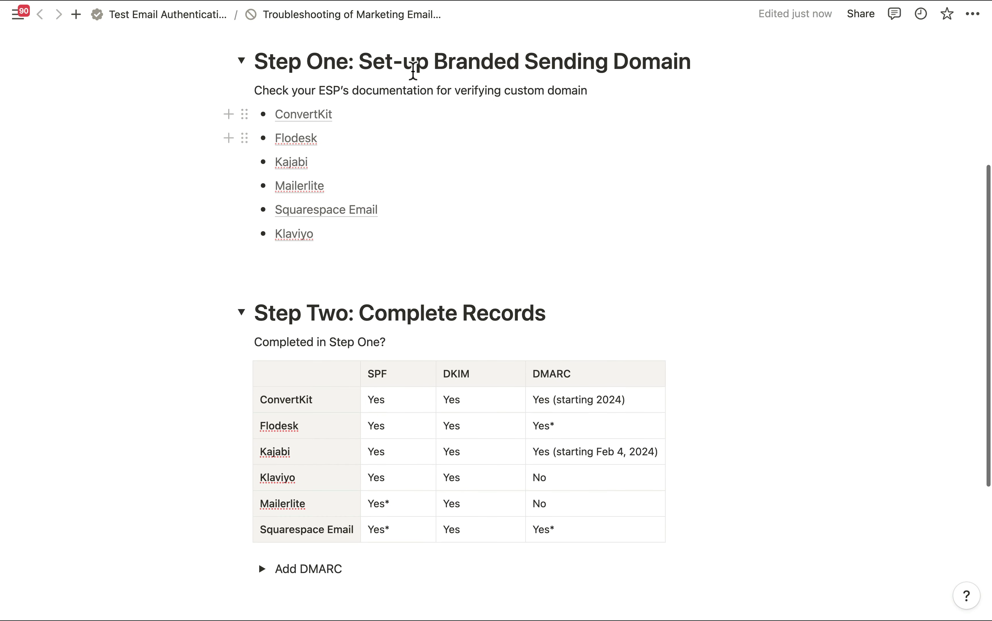
scroll(412, 70, "down", 3)
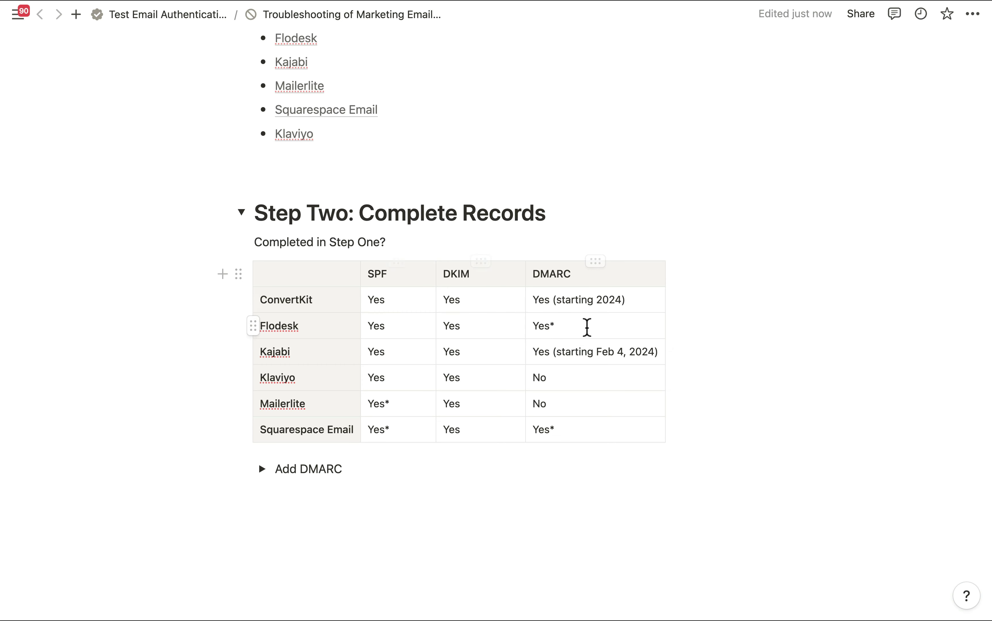
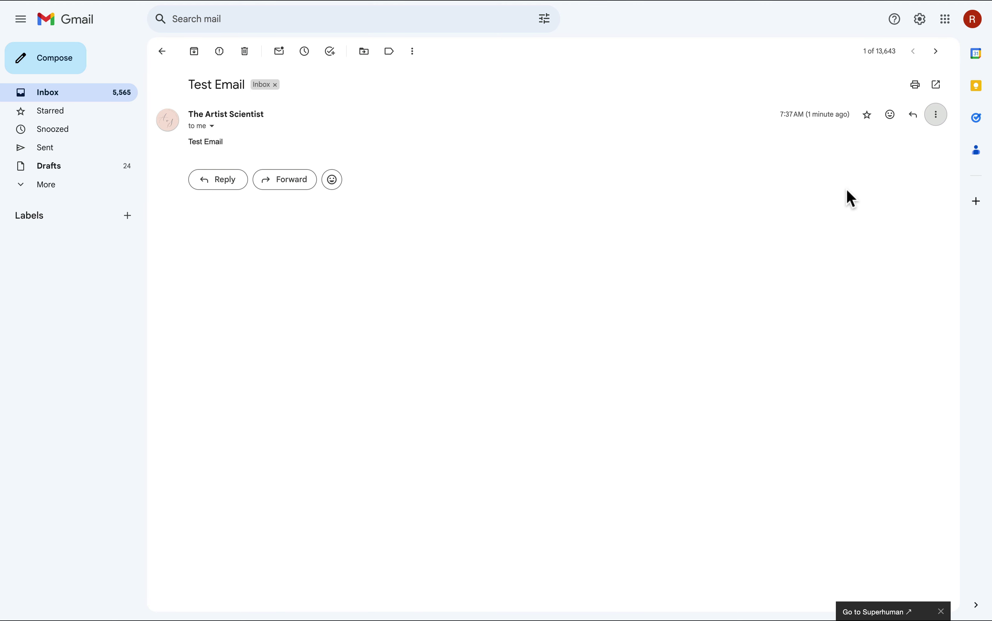
Check the test email's original headers: SPF neutral, DKIM pass, DMARC fail, then return to Notion.
left_click(940, 123)
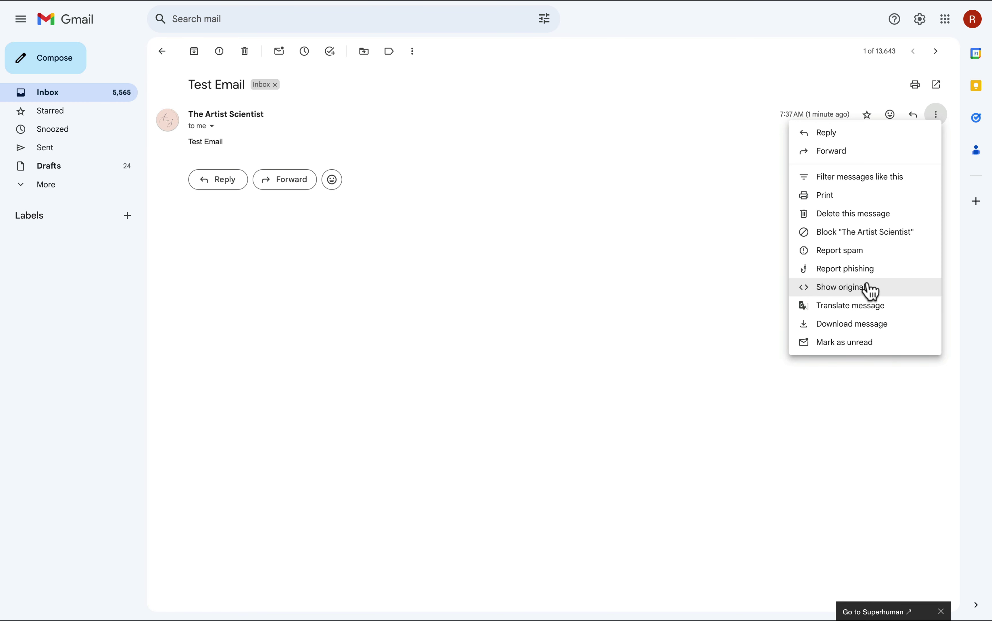
left_click(874, 292)
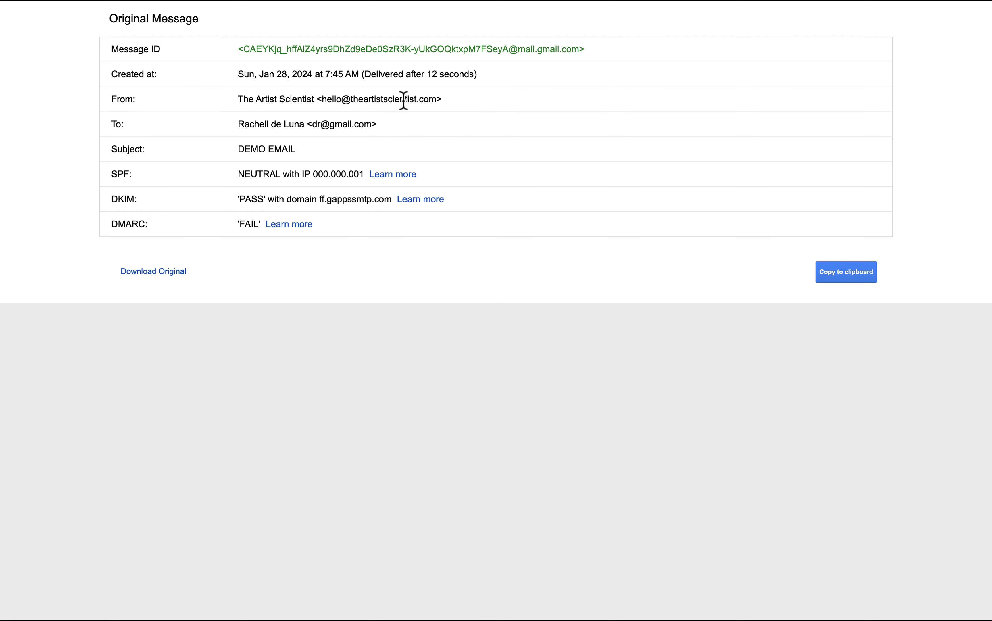
key("super+Tab")
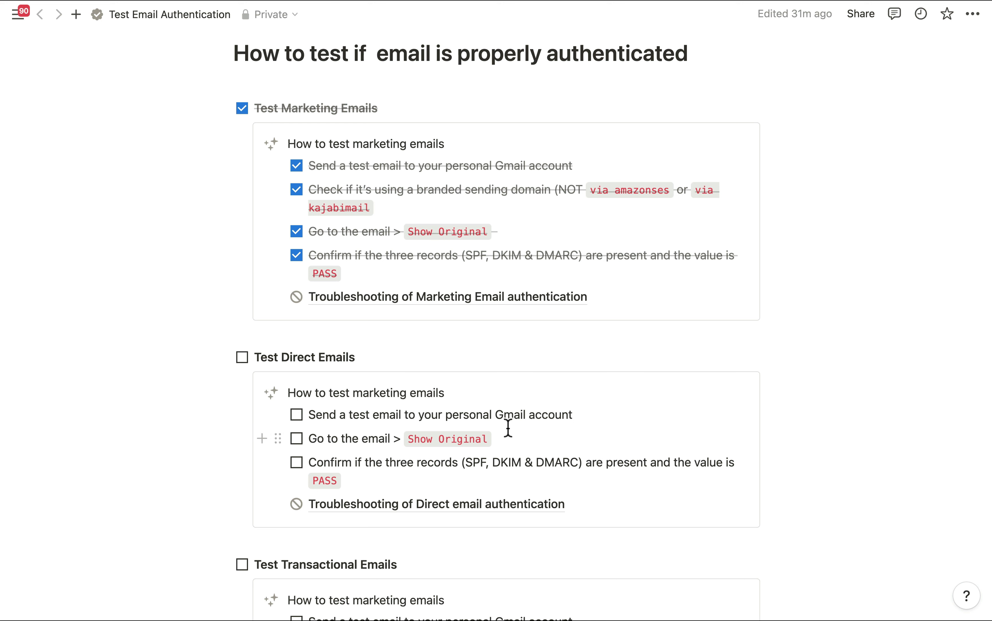
Open the Troubleshooting of Direct email authentication page and follow its dmarcian domain-checker link.
left_click(444, 504)
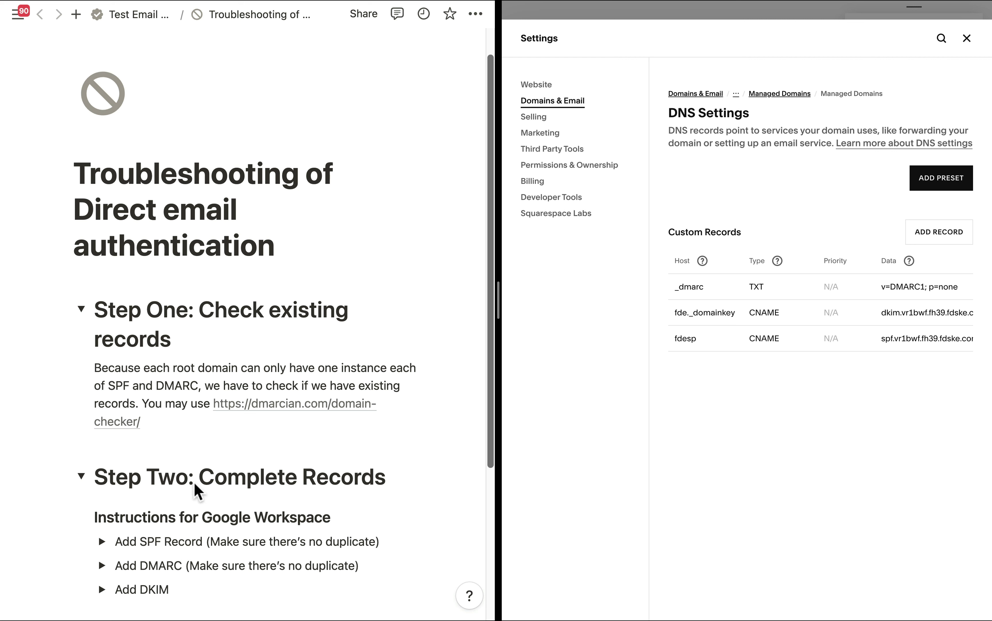
scroll(197, 485, "down", 3)
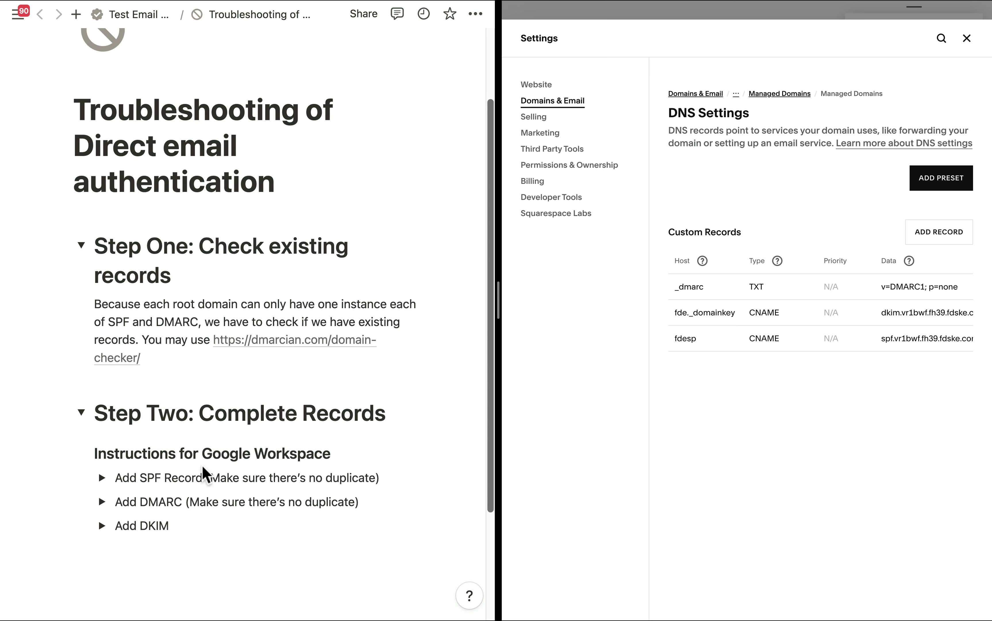
left_click(299, 345)
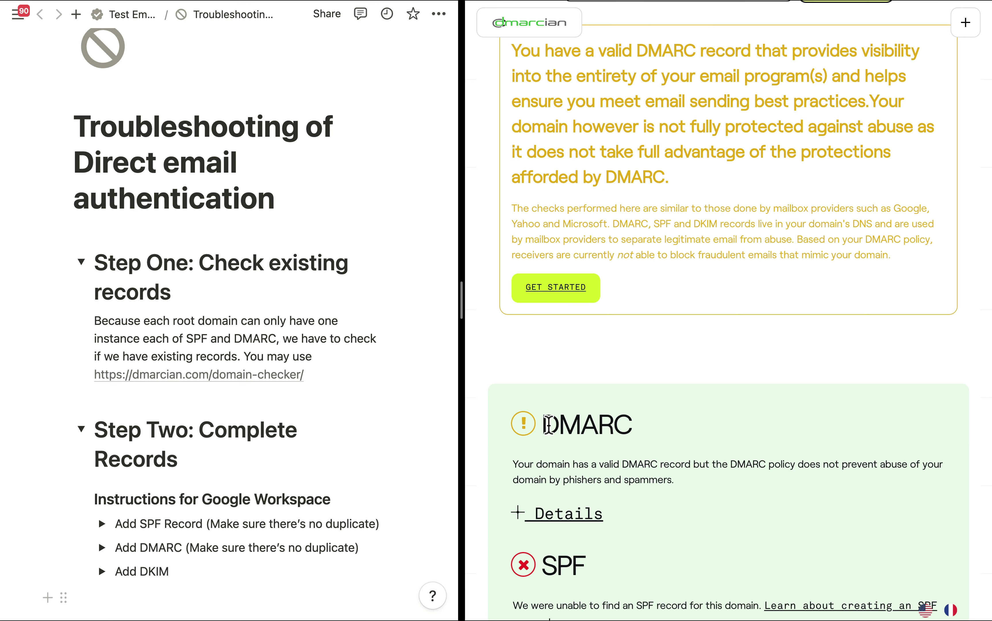
Expand dmarcian's DMARC details showing v=DMARC1; p=none, and scroll to the missing SPF record.
scroll(542, 431, "down", 3)
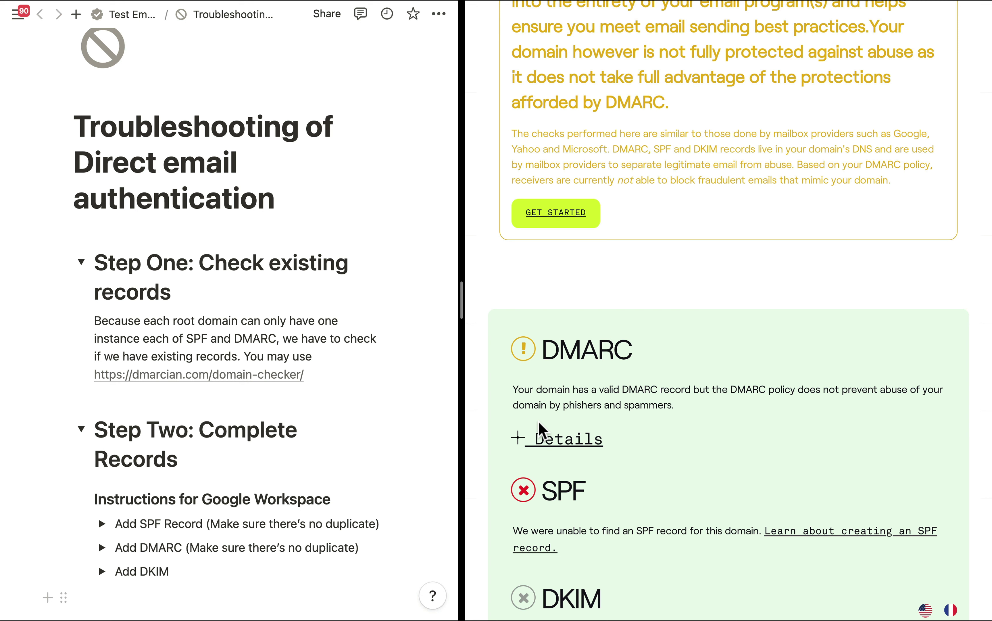
left_click(567, 437)
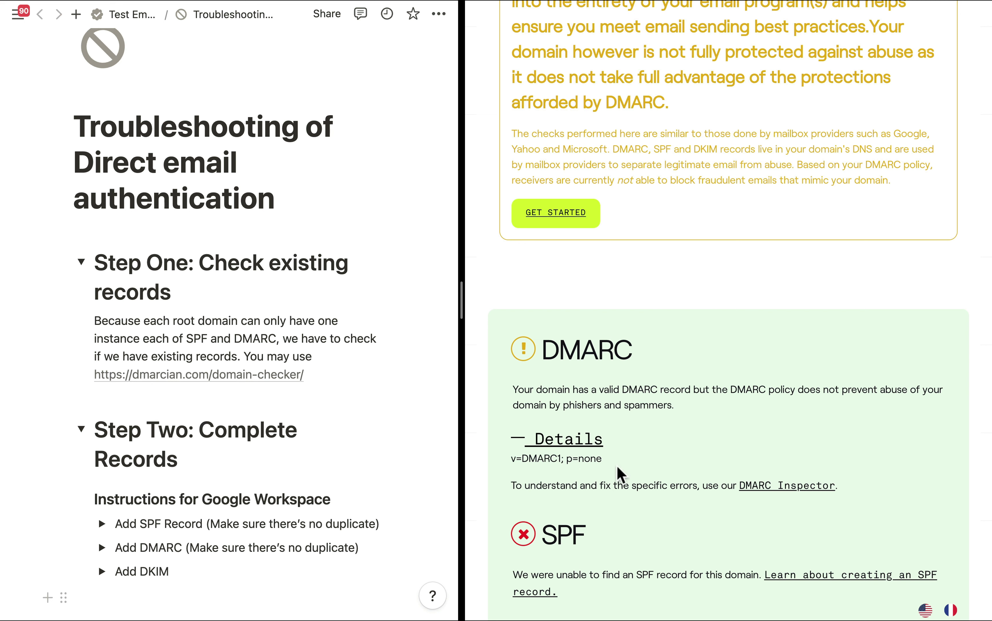
scroll(579, 411, "down", 5)
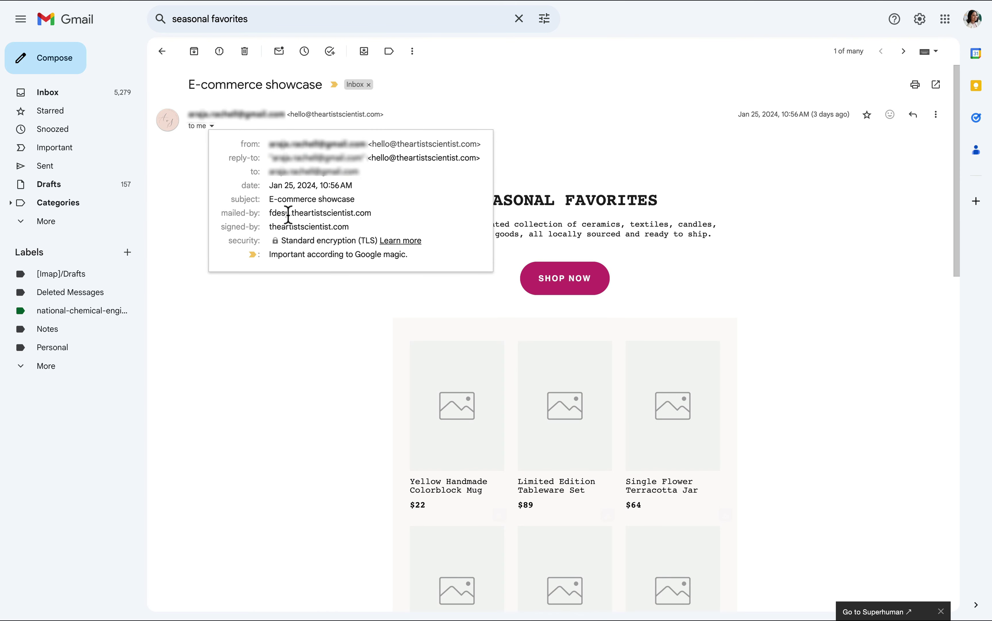
Select the marketing email's mailed-by domain, narrowing the selection to its root domain.
left_click_drag(271, 213, 388, 224)
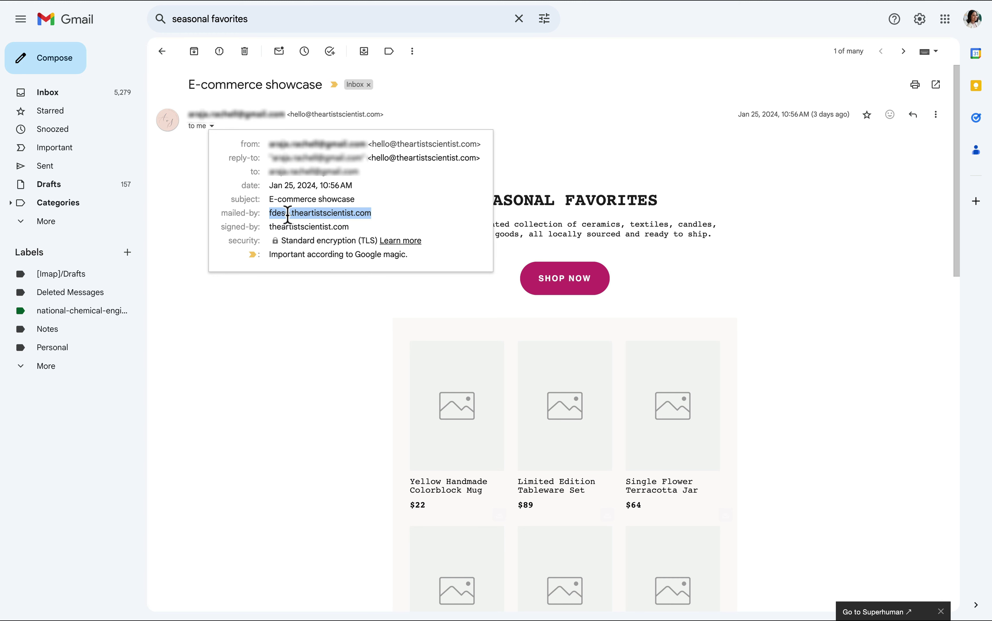
left_click_drag(292, 214, 372, 214)
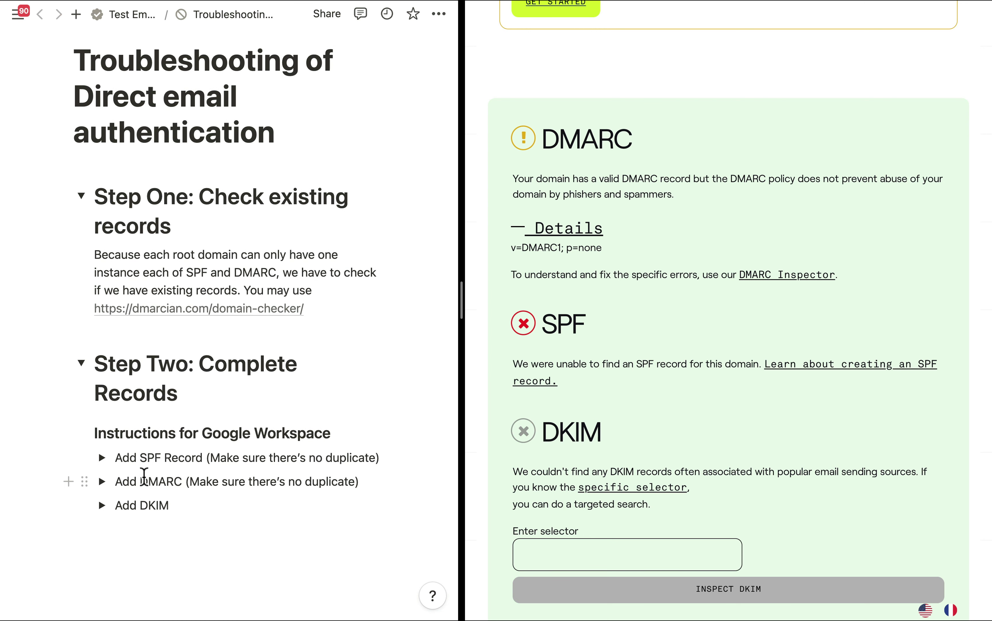
Expand the Add SPF Record instructions and review the Google include in the @ TXT value.
left_click(103, 458)
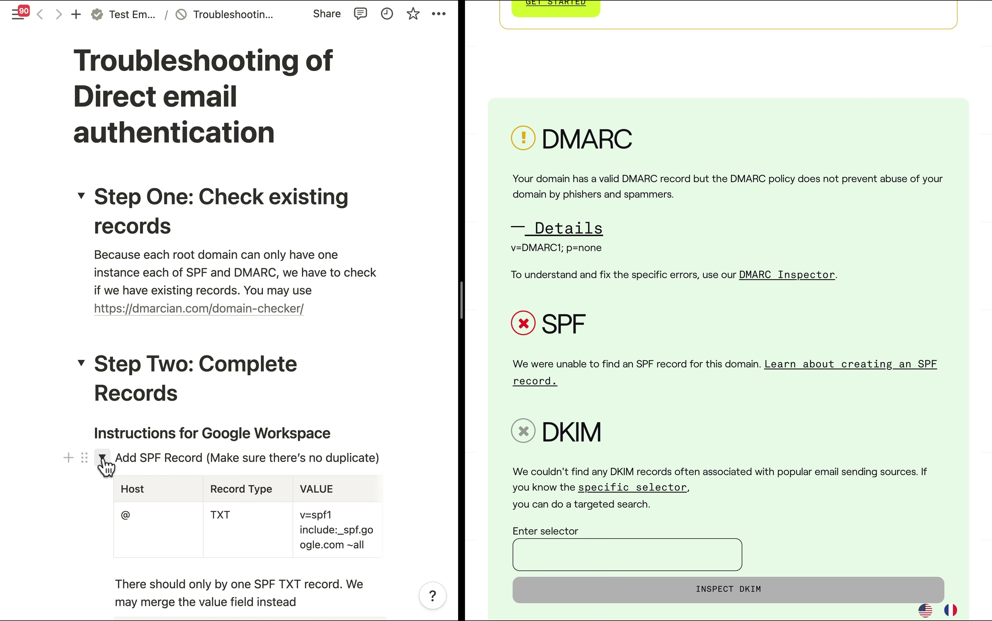
scroll(105, 466, "down", 5)
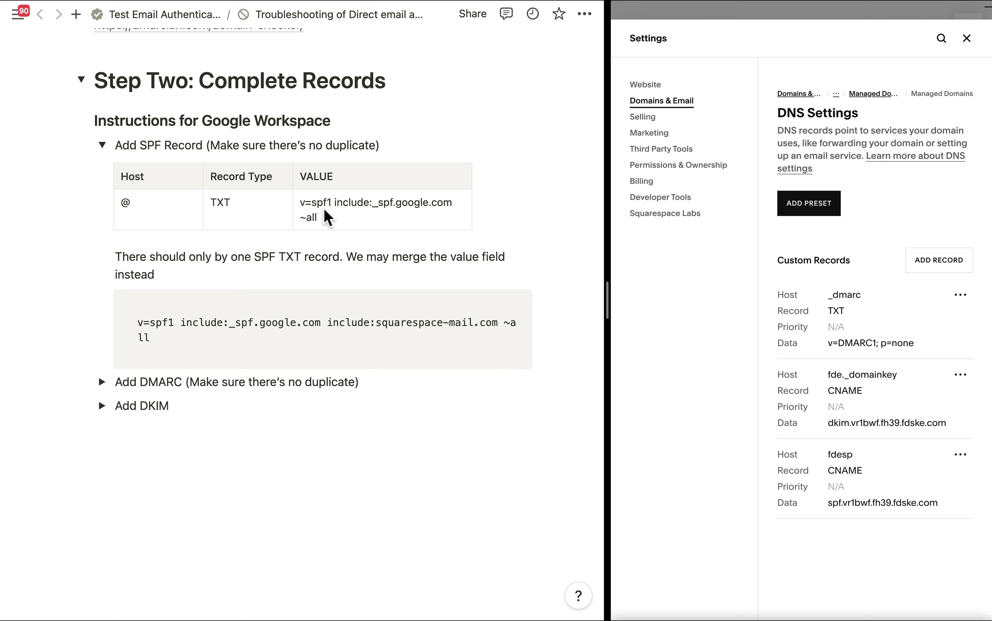
left_click(352, 218)
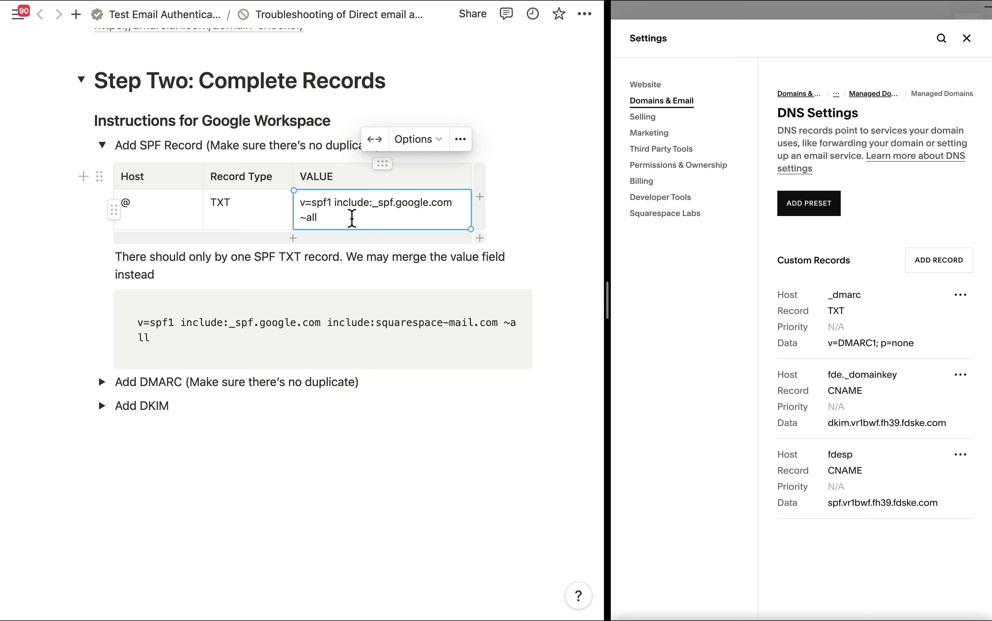
left_click_drag(335, 203, 456, 204)
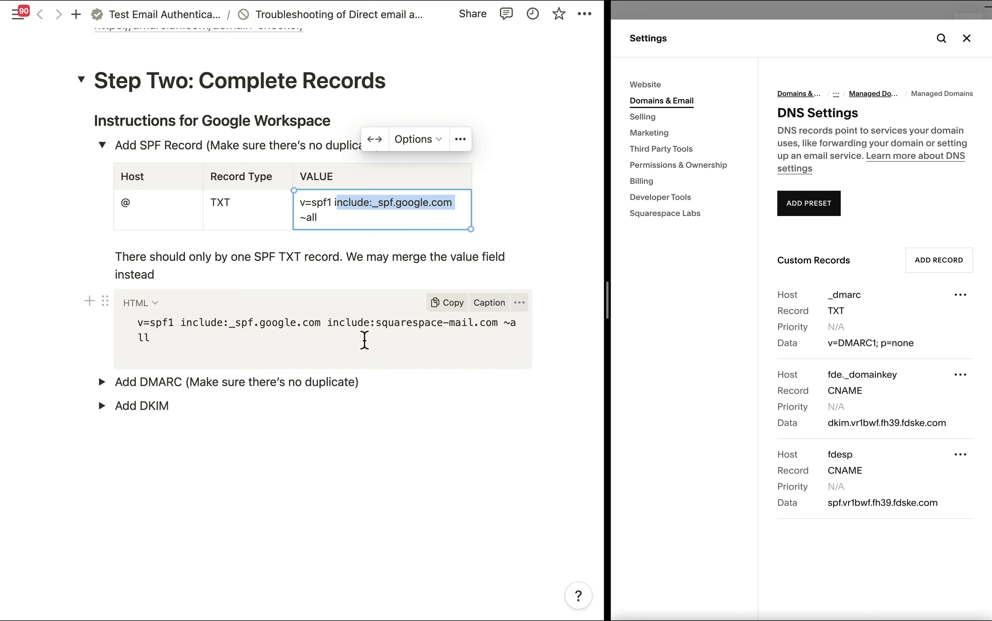
left_click_drag(181, 322, 320, 324)
left_click(331, 323)
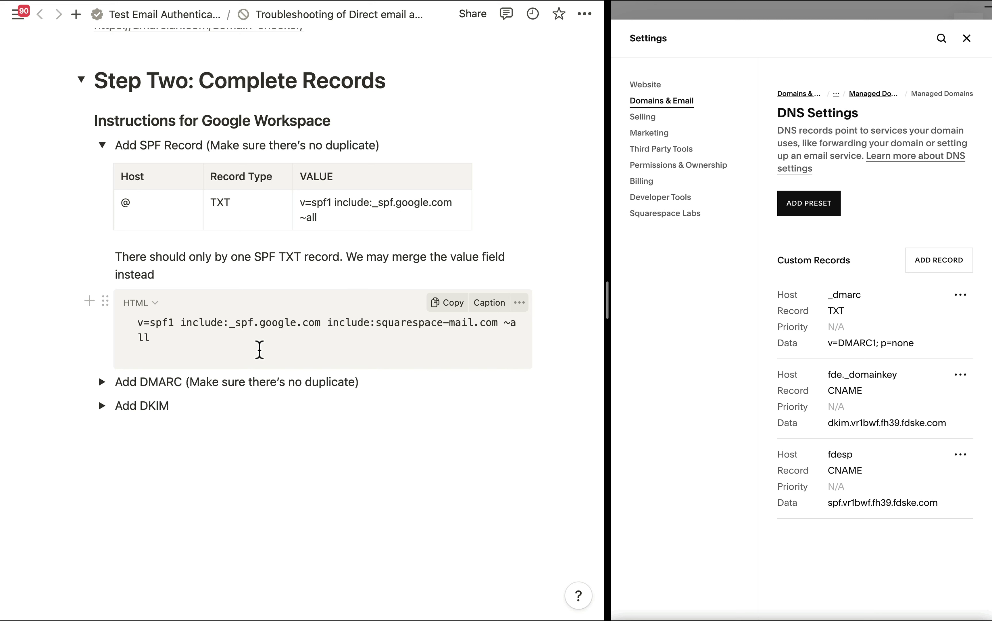
Select the SPF VALUE cell, resize the Notion/Squarespace split, and start a new custom record.
left_click(382, 210)
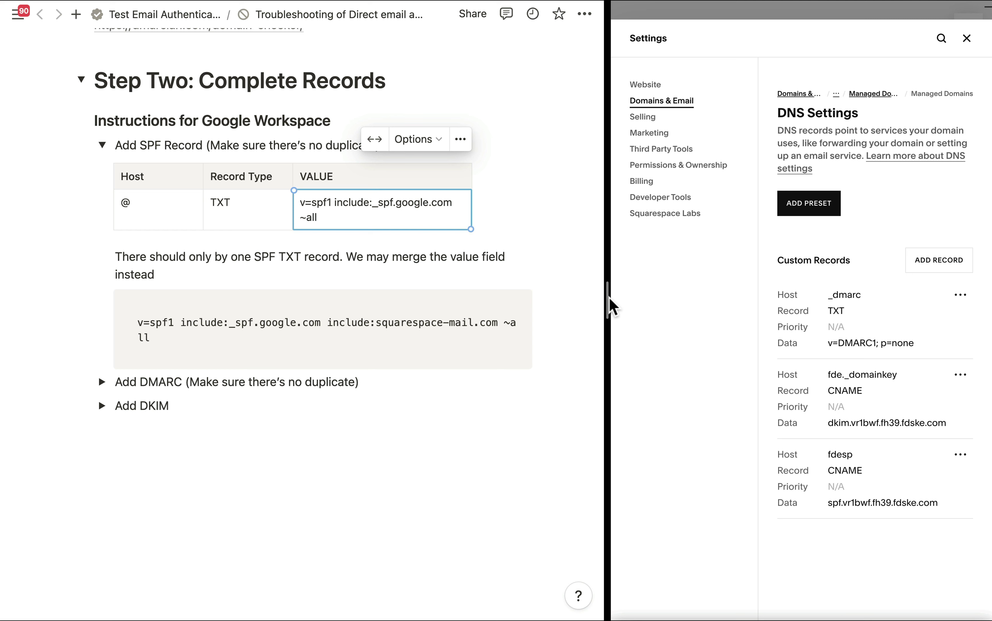
left_click_drag(607, 300, 533, 302)
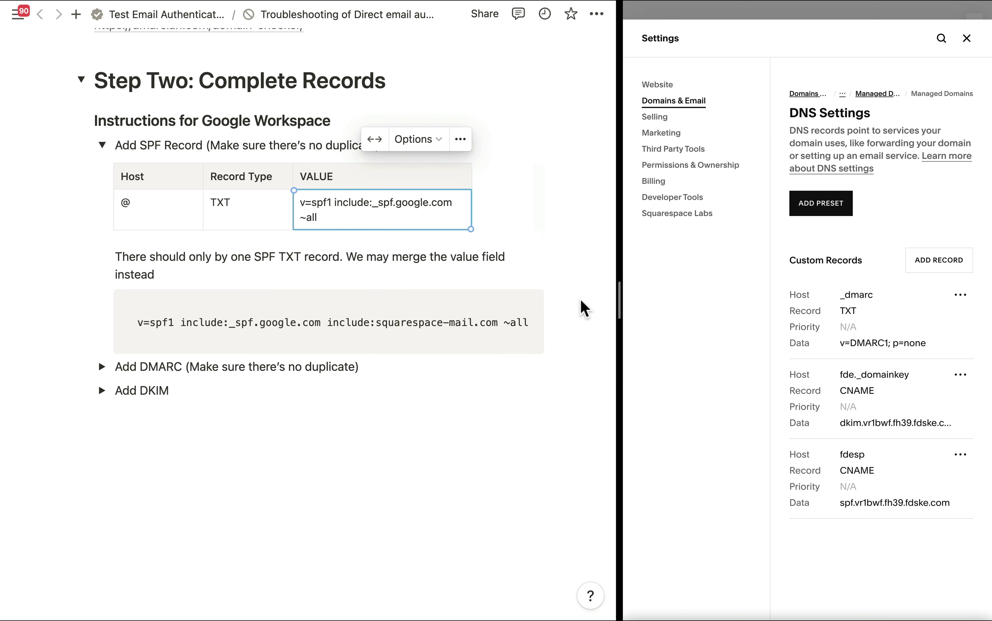
left_click(951, 269)
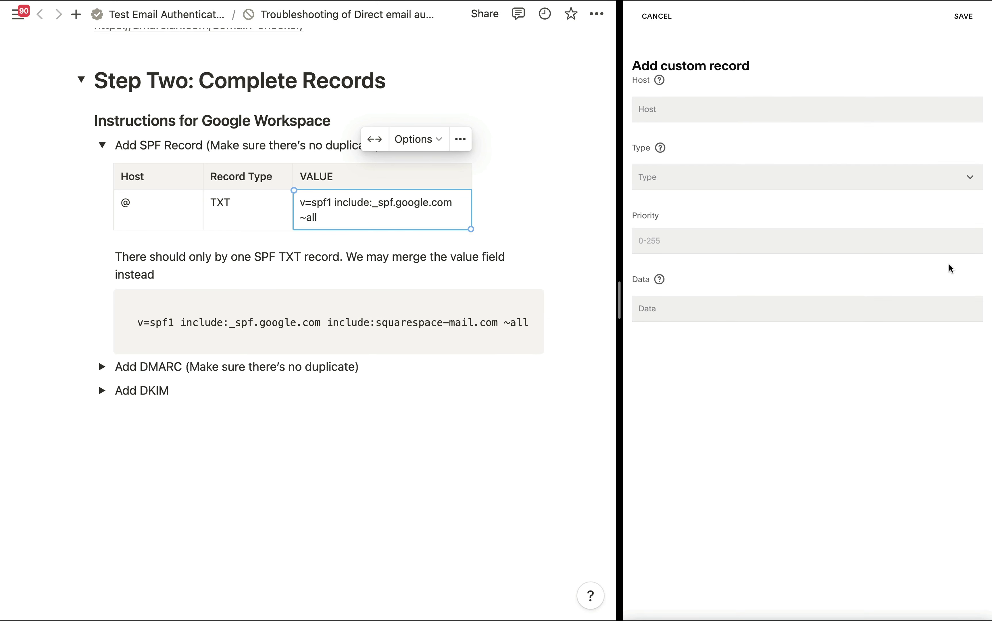
Save an @ TXT record with data v=spf1 include:_spf.google.com ~all in Squarespace.
left_click(712, 107)
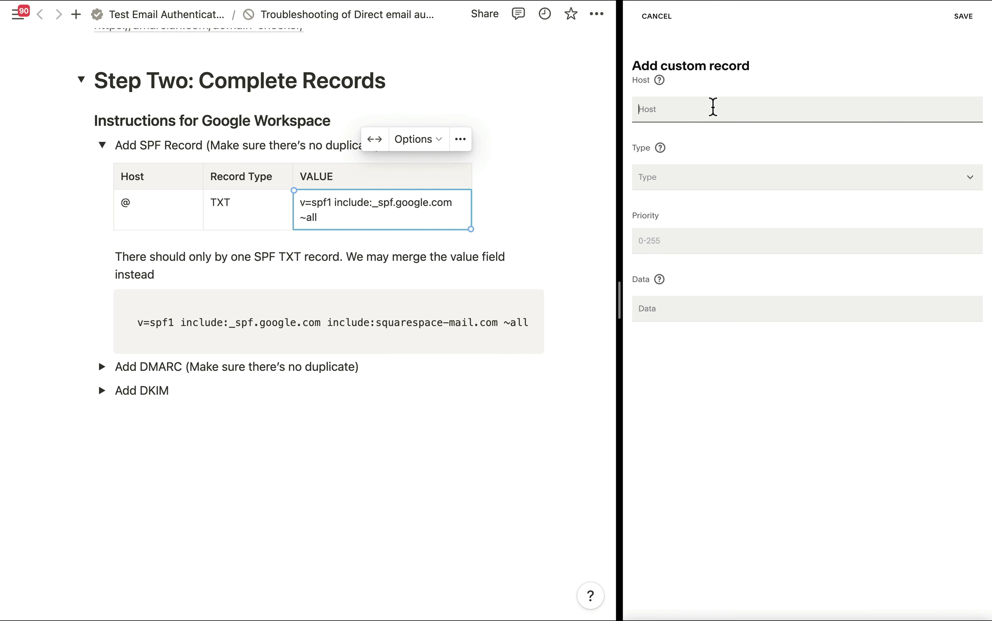
type("@")
left_click(684, 178)
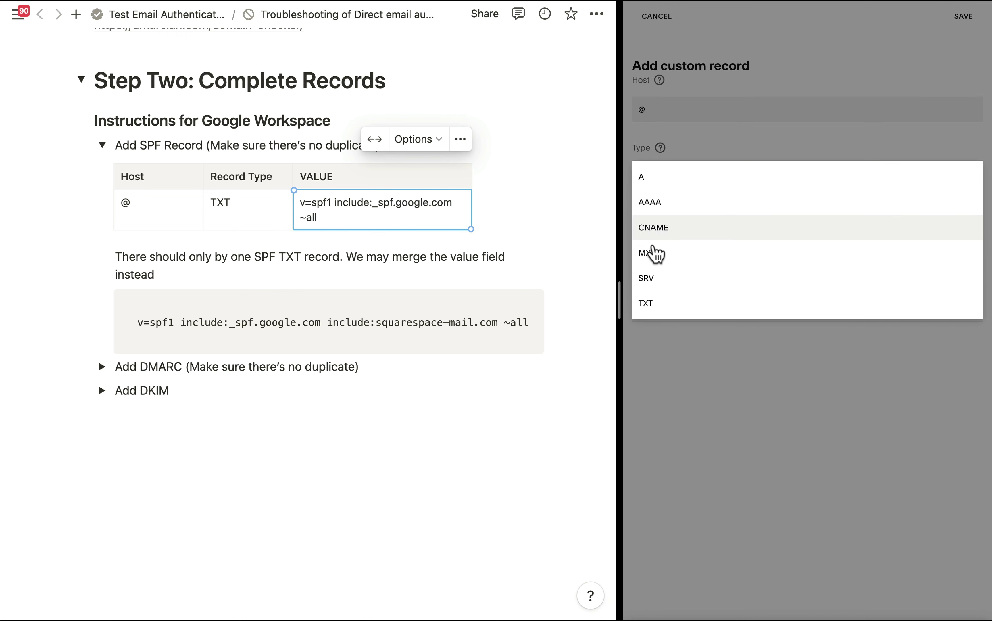
left_click(654, 304)
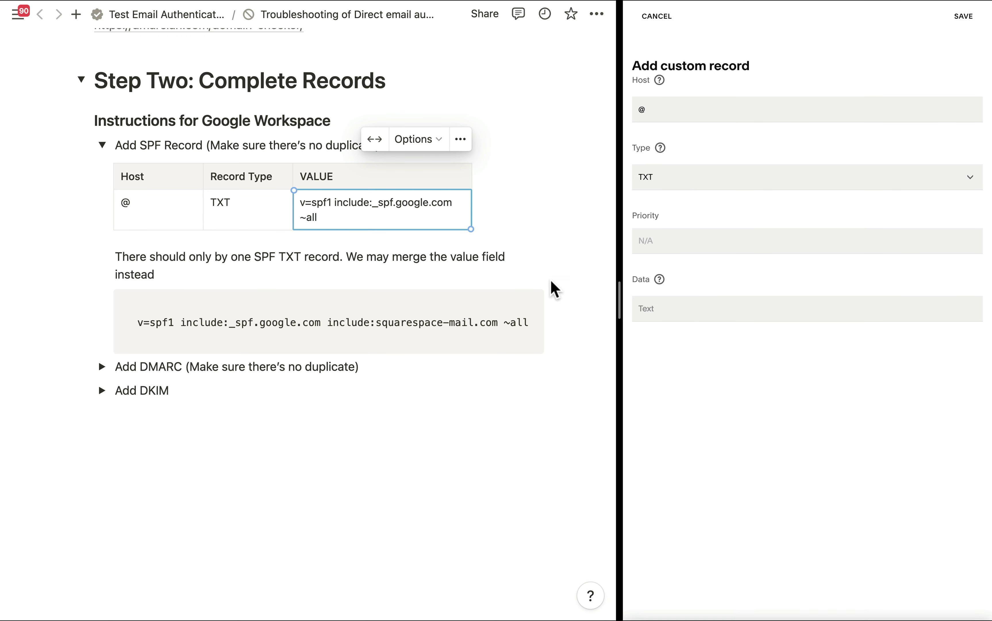
double_click(339, 204)
left_click_drag(318, 217, 301, 200)
key("super+c")
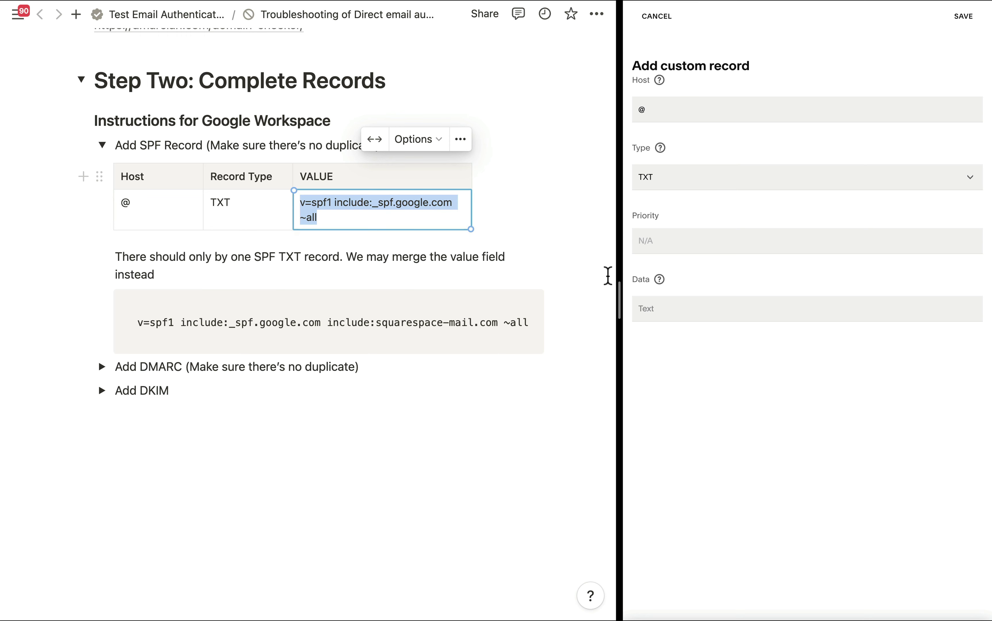
left_click(653, 308)
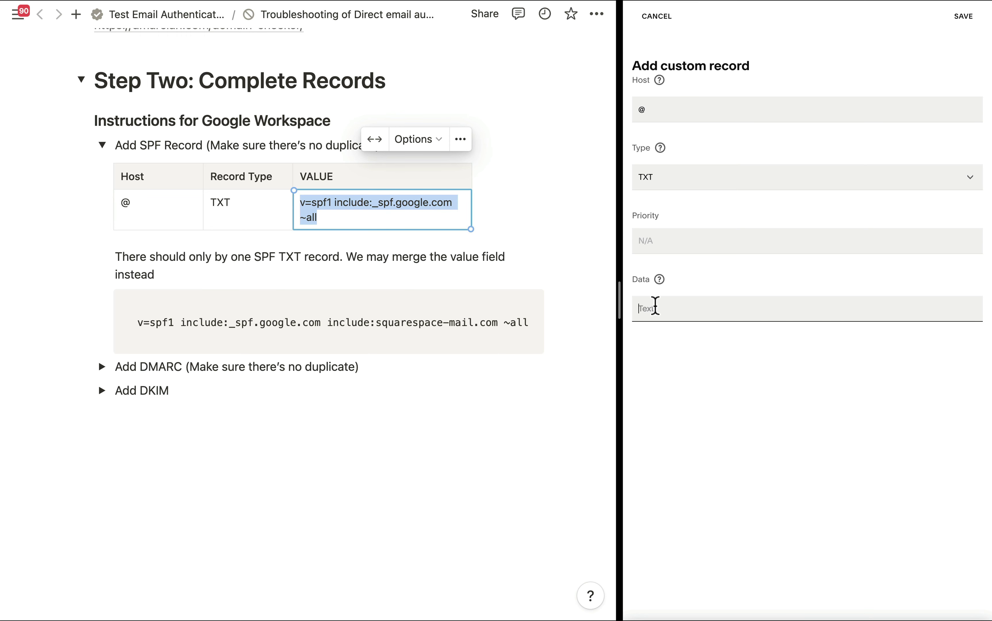
key("super+v")
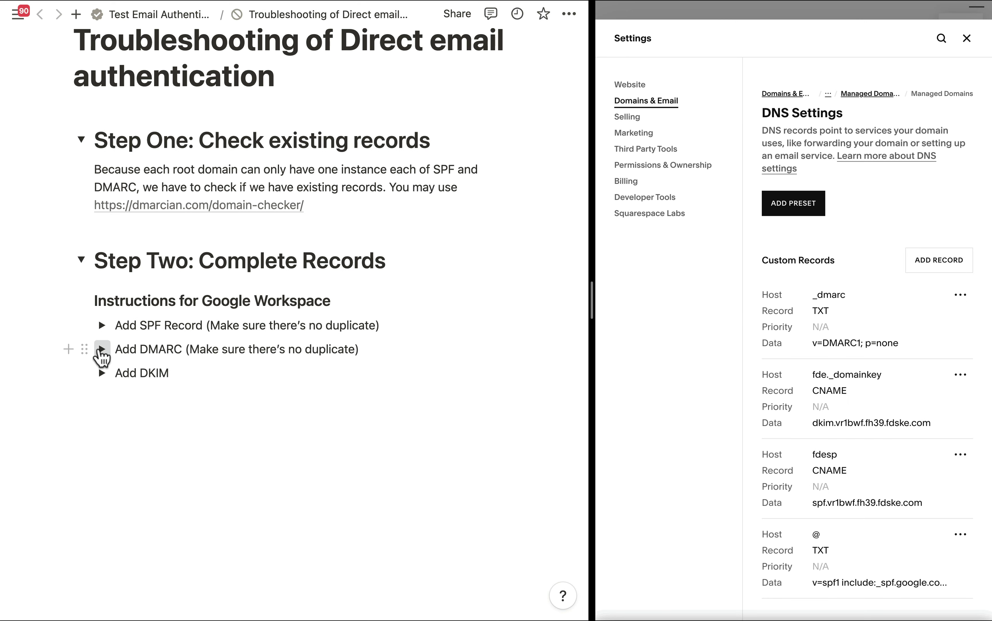
left_click(99, 349)
scroll(246, 328, "down", 2)
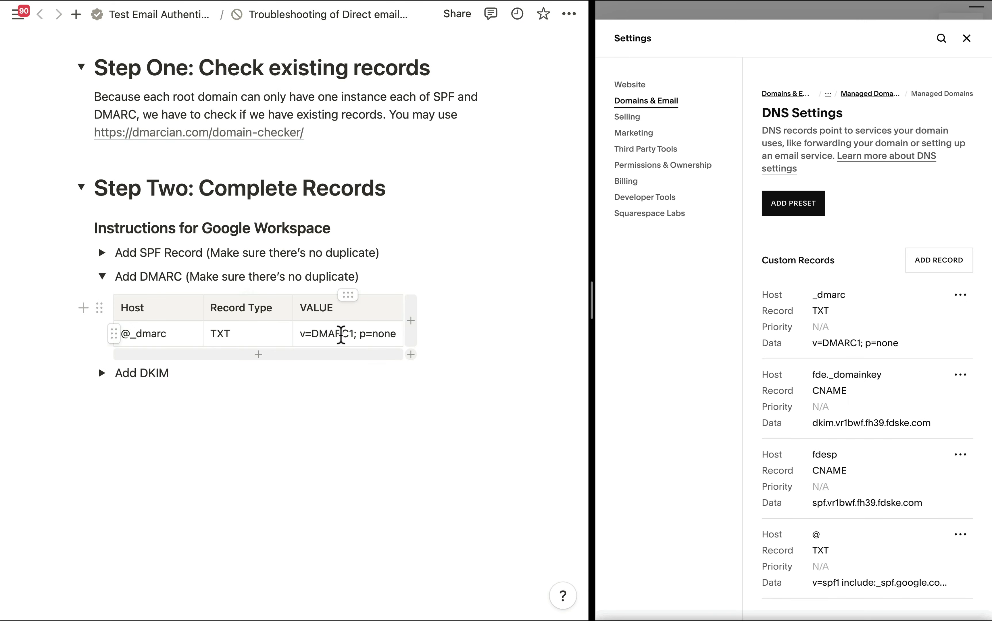
Collapse the DMARC instructions and confirm the existing _dmarc record v=DMARC1; p=none.
left_click(101, 276)
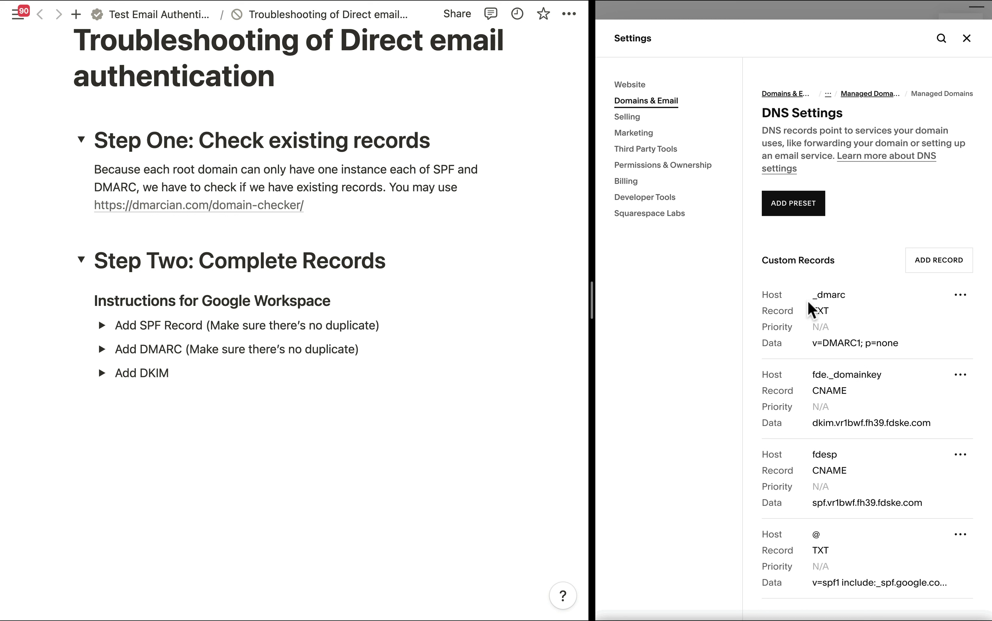
scroll(811, 306, "down", 2)
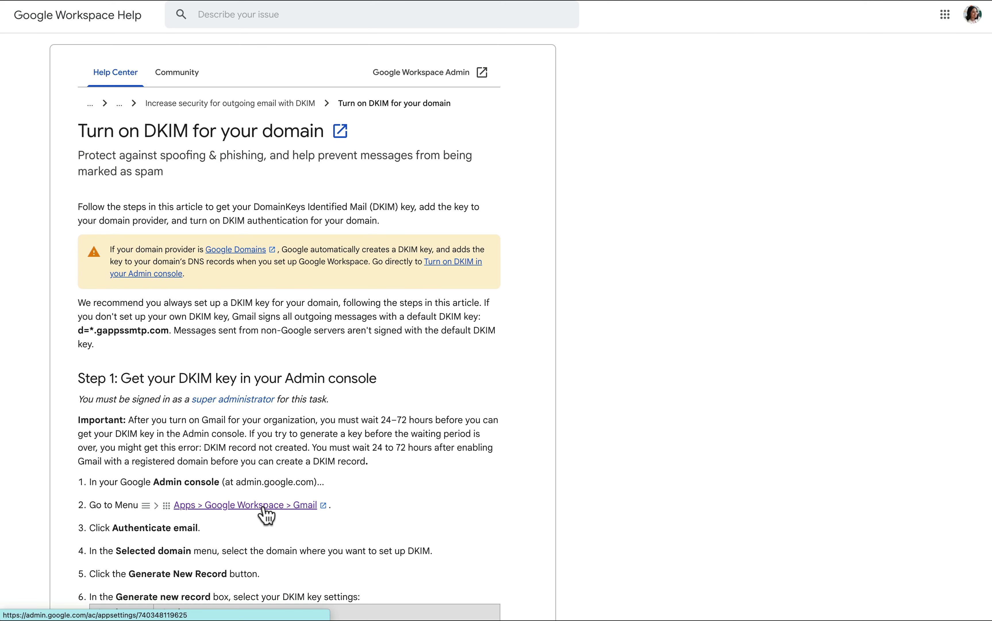
Open Admin's Gmail settings, expand Authenticate email, and begin generating a new DKIM record.
scroll(311, 481, "down", 3)
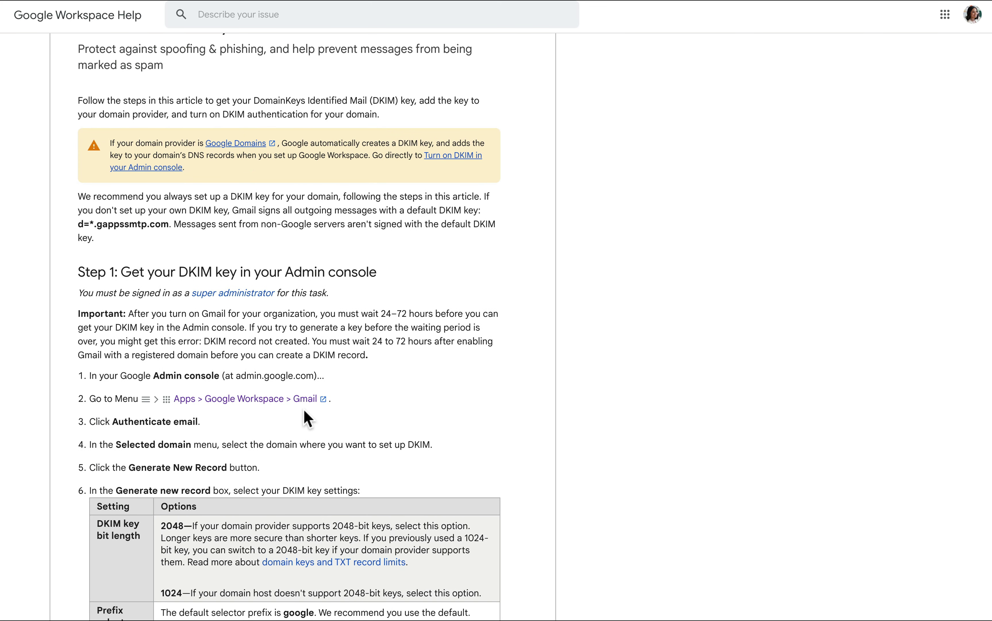
left_click(325, 399)
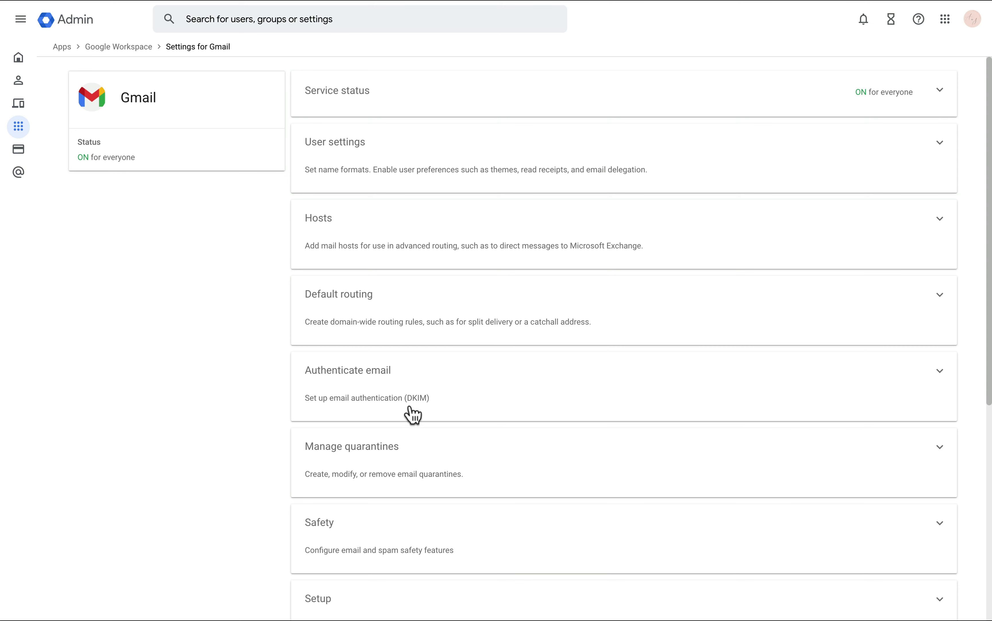
left_click(374, 377)
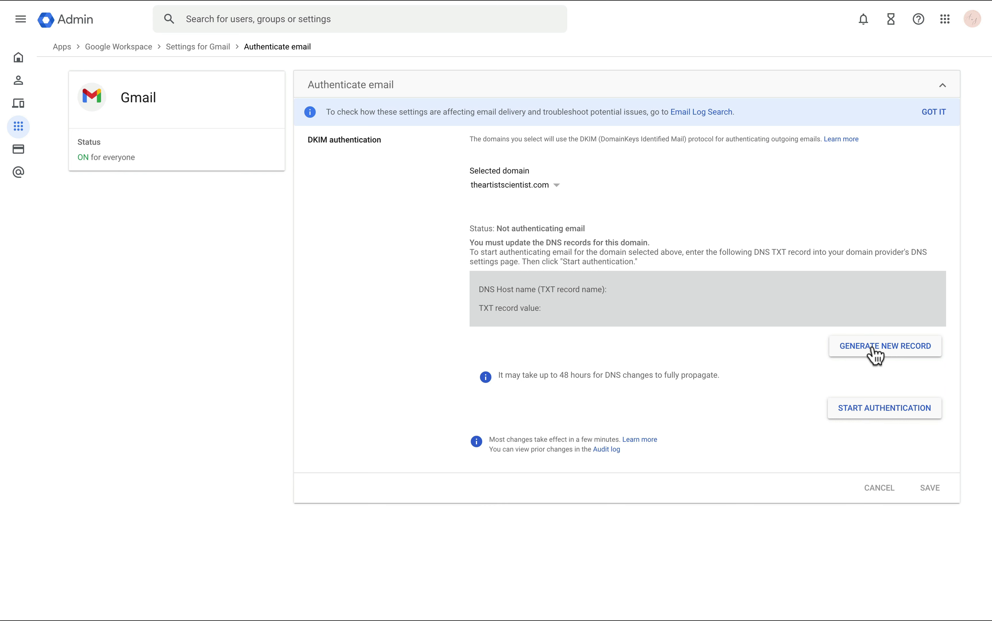
left_click(875, 355)
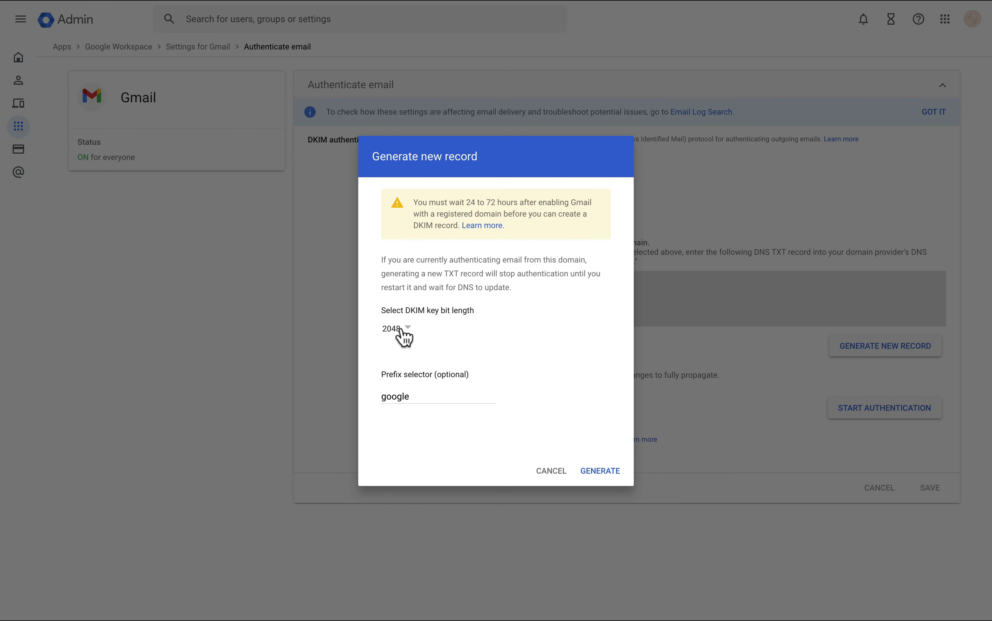
Generate a 2048-bit DKIM key with the default google prefix.
left_click(405, 336)
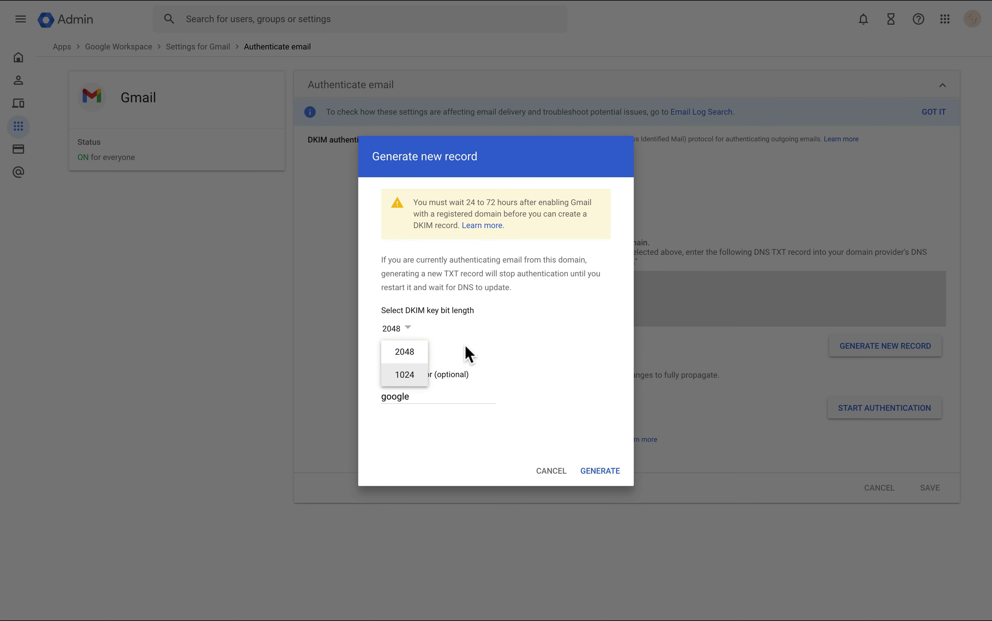
left_click(470, 353)
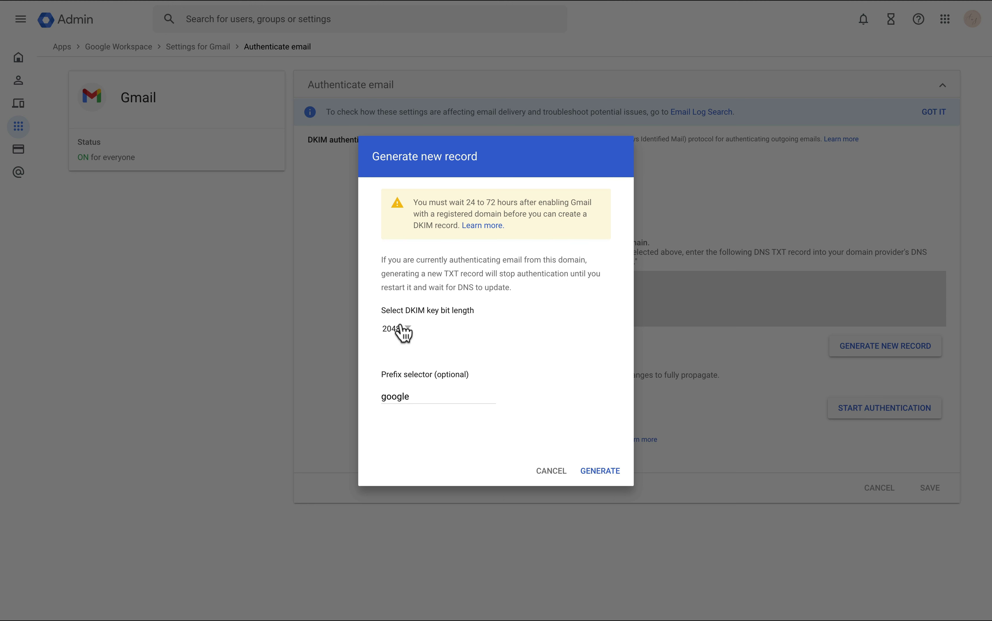
left_click(409, 327)
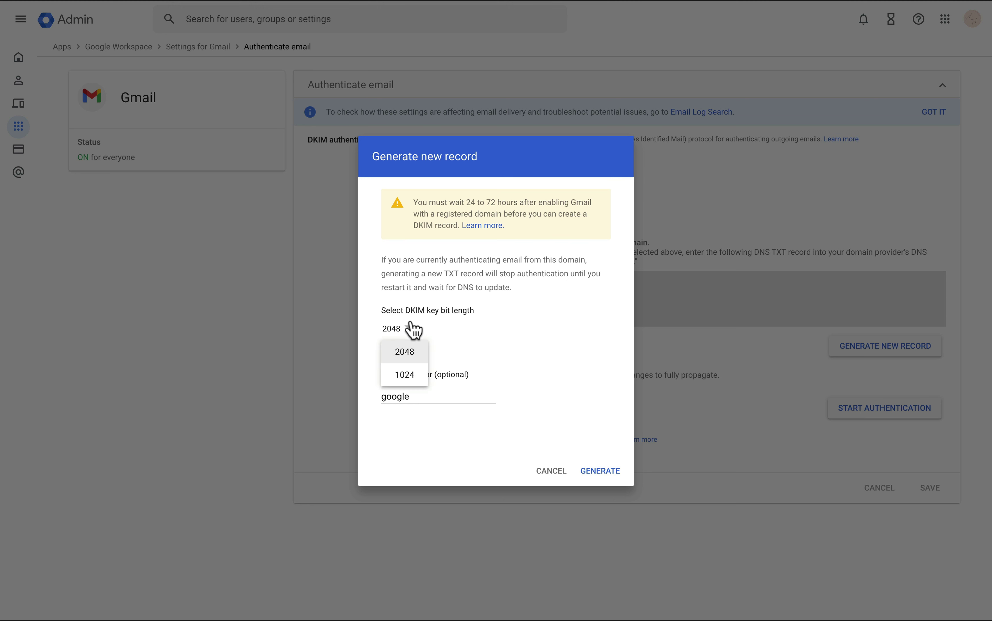
left_click(486, 336)
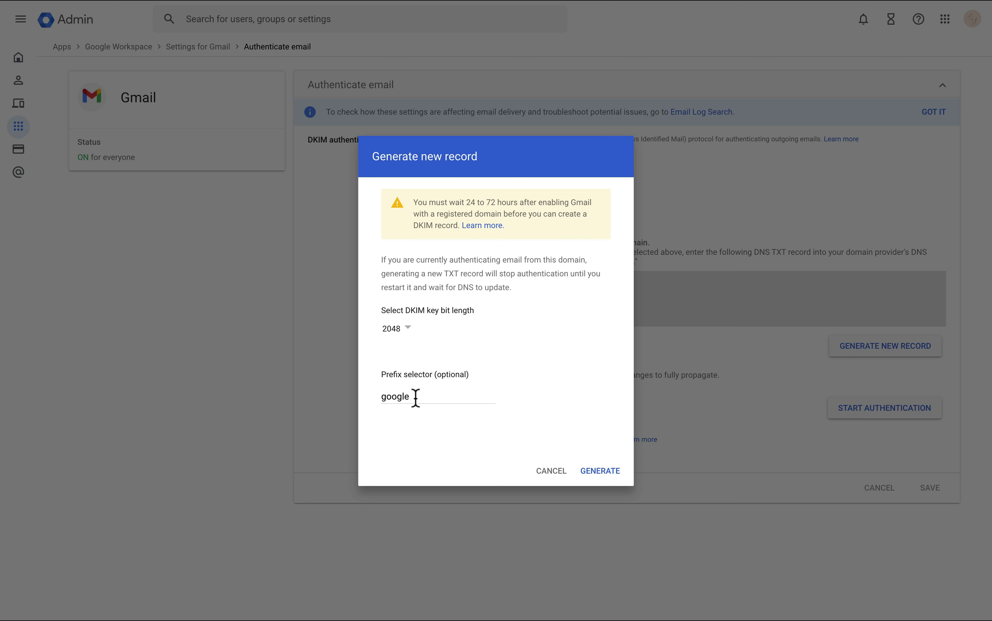
left_click(611, 476)
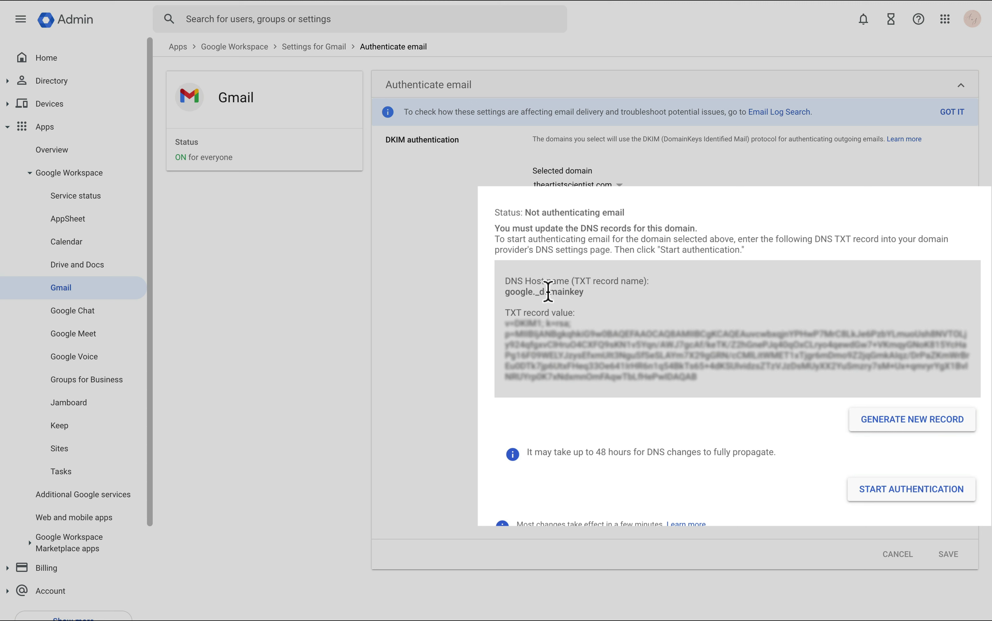
Add a google._domainkey TXT record in Squarespace with the Google DKIM key as data.
left_click_drag(592, 295, 507, 294)
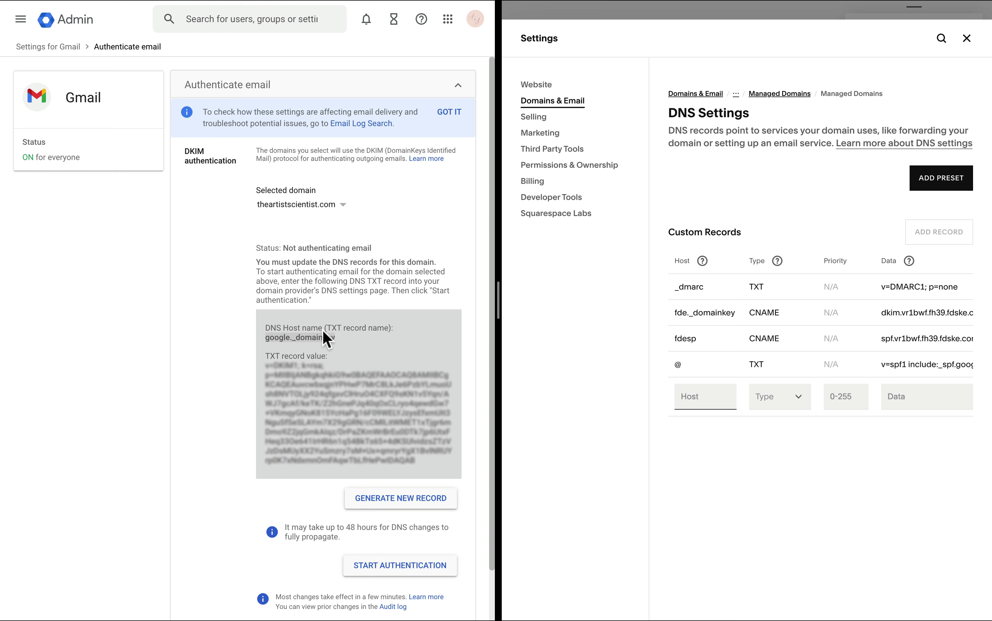
double_click(341, 337)
key("ctrl+c")
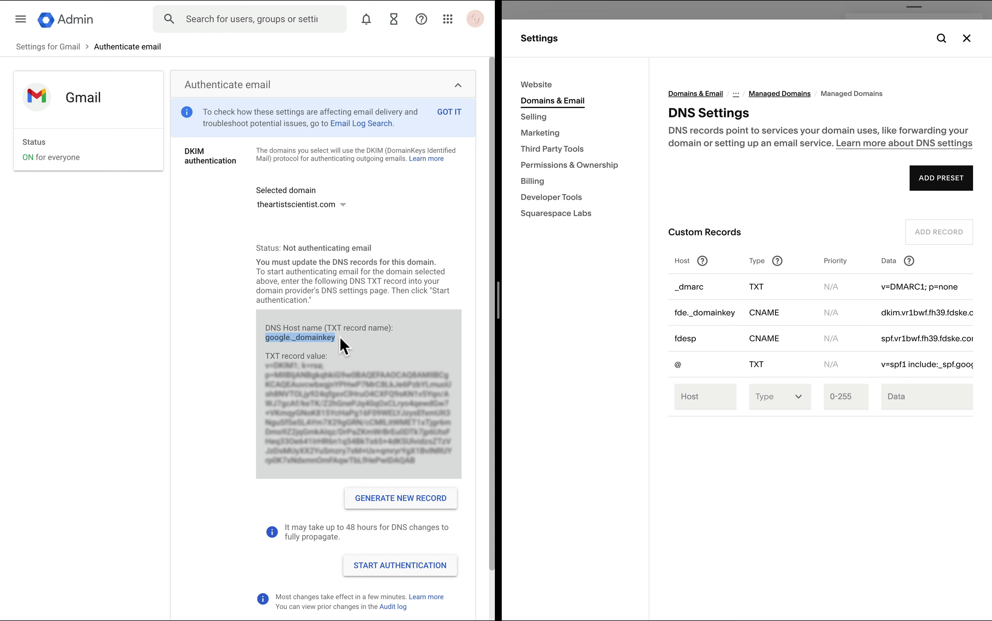
left_click(694, 397)
key("ctrl+v")
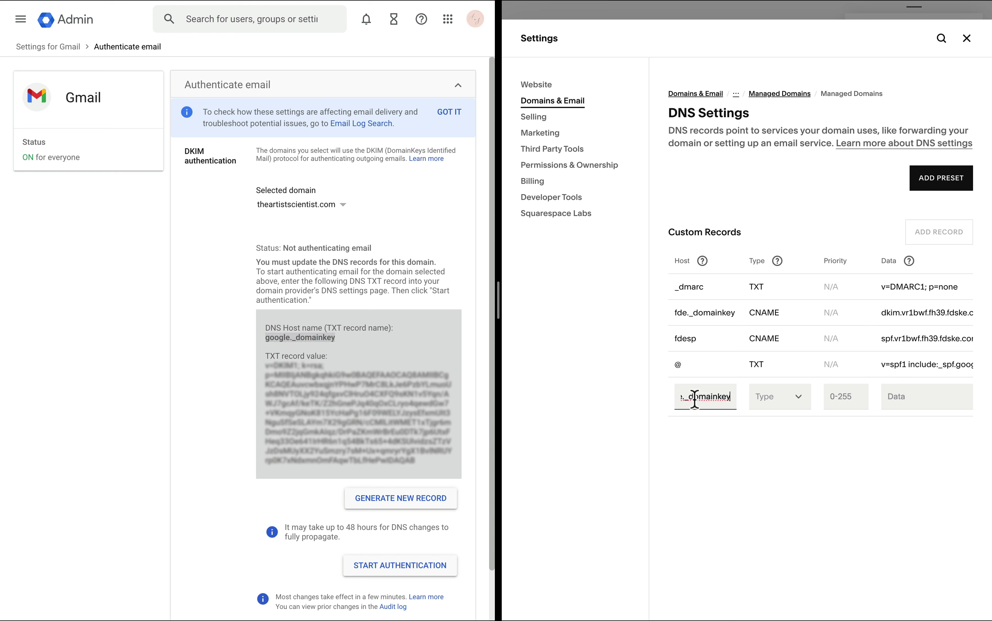
left_click(785, 410)
left_click(765, 524)
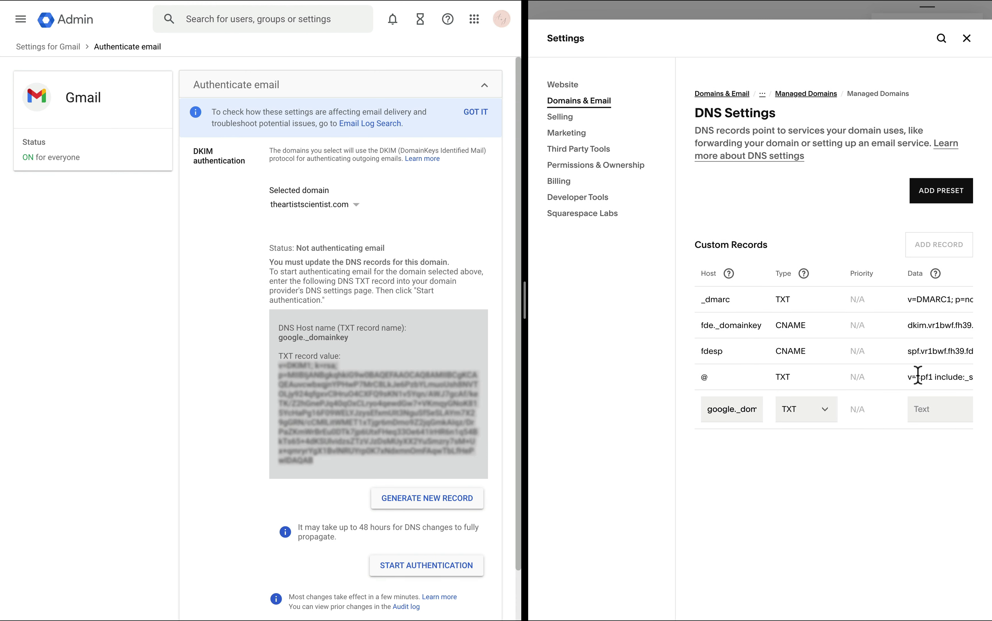
left_click(925, 409)
key("super+v")
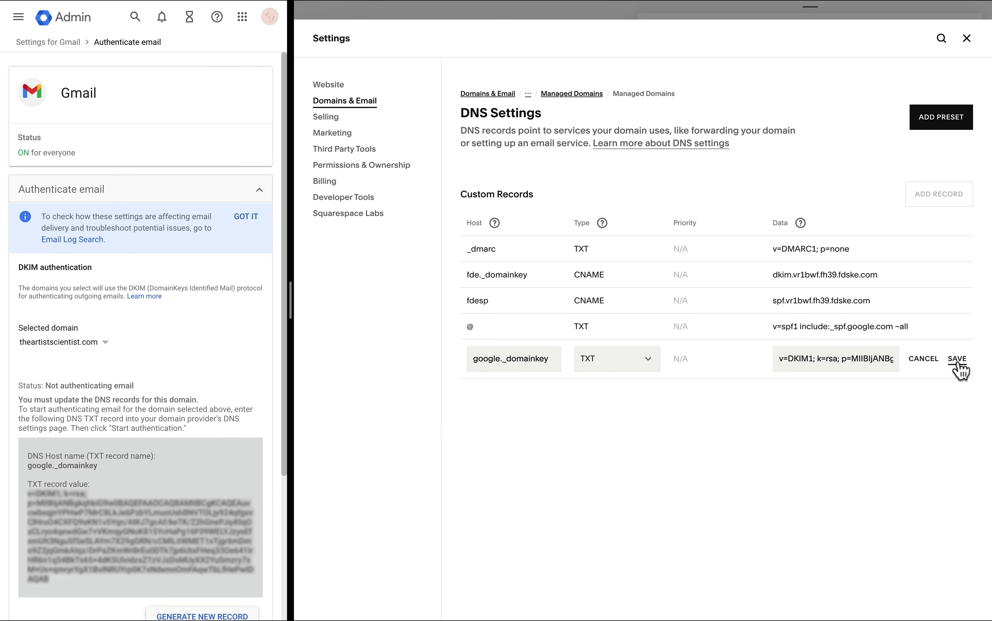
left_click(958, 360)
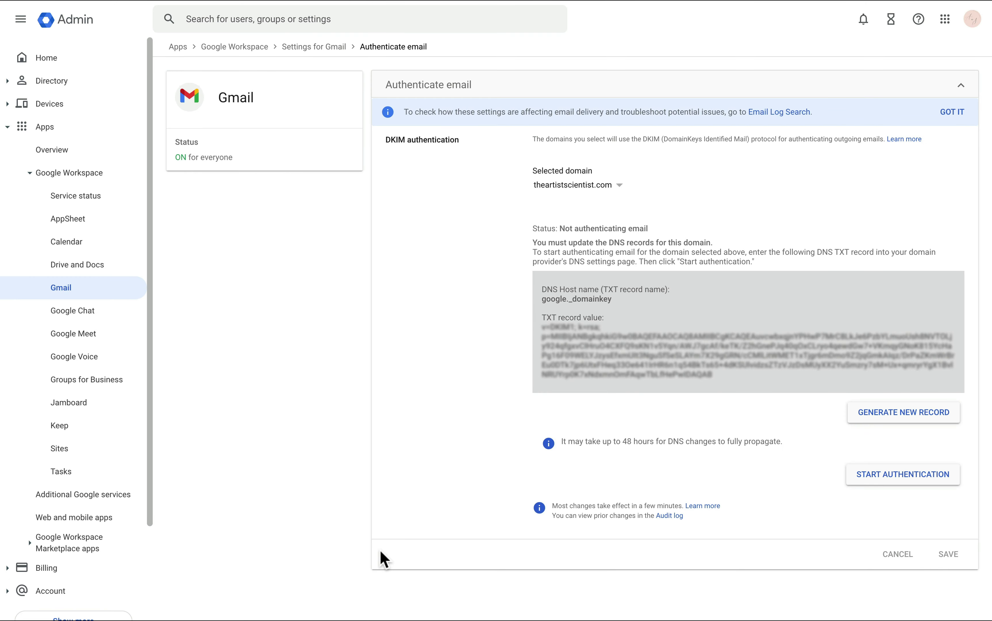
Start DKIM authentication for the domain in Google Workspace Admin's Authenticate email section.
left_click(899, 476)
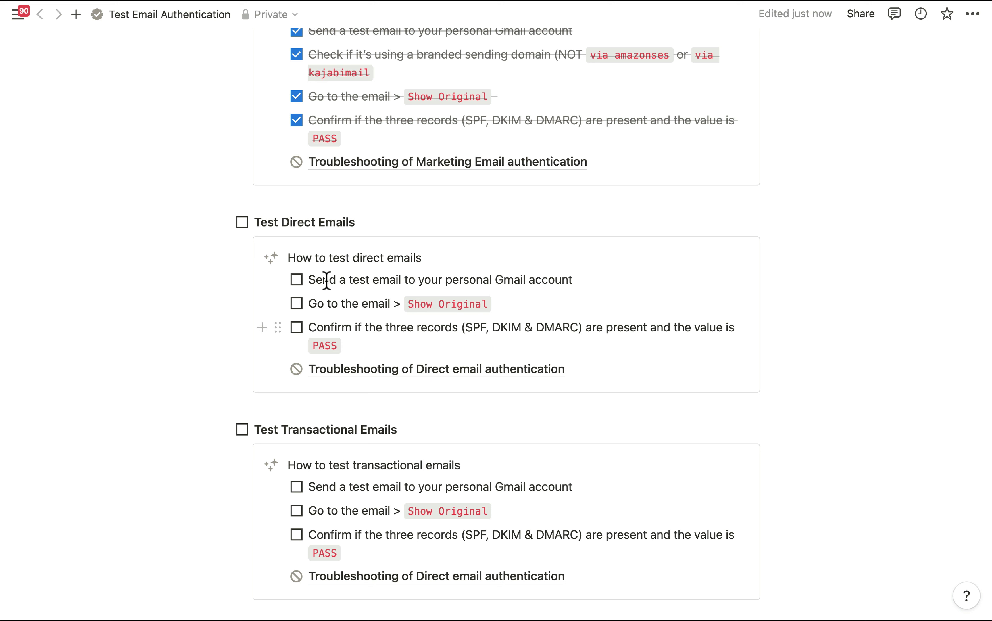
Tick off sending a test email, opening its original, and confirming SPF, DKIM and DMARC pass, plus listing transactional email services.
left_click(296, 281)
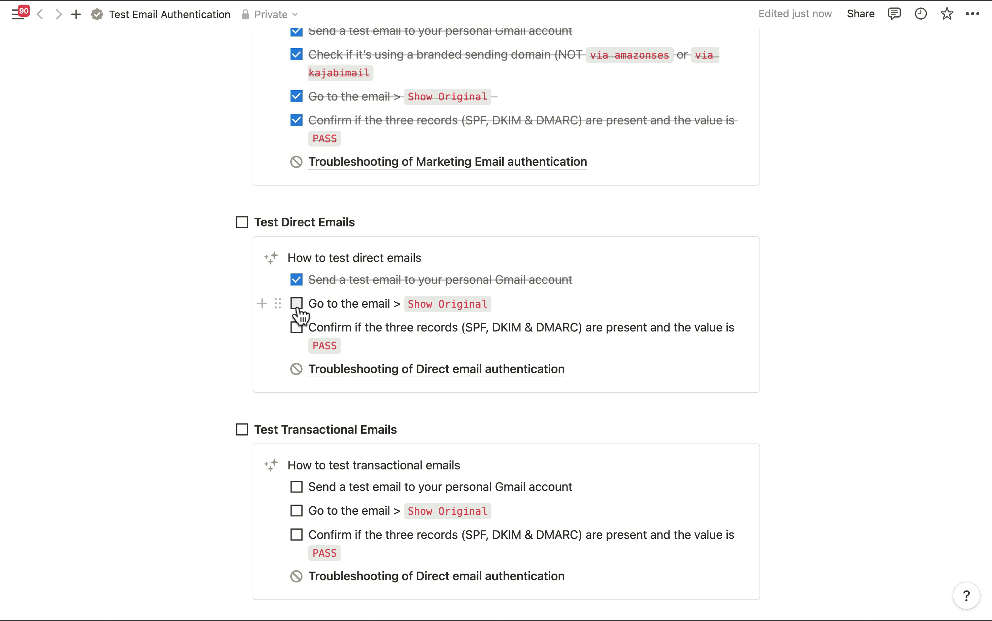
left_click(297, 306)
left_click(297, 329)
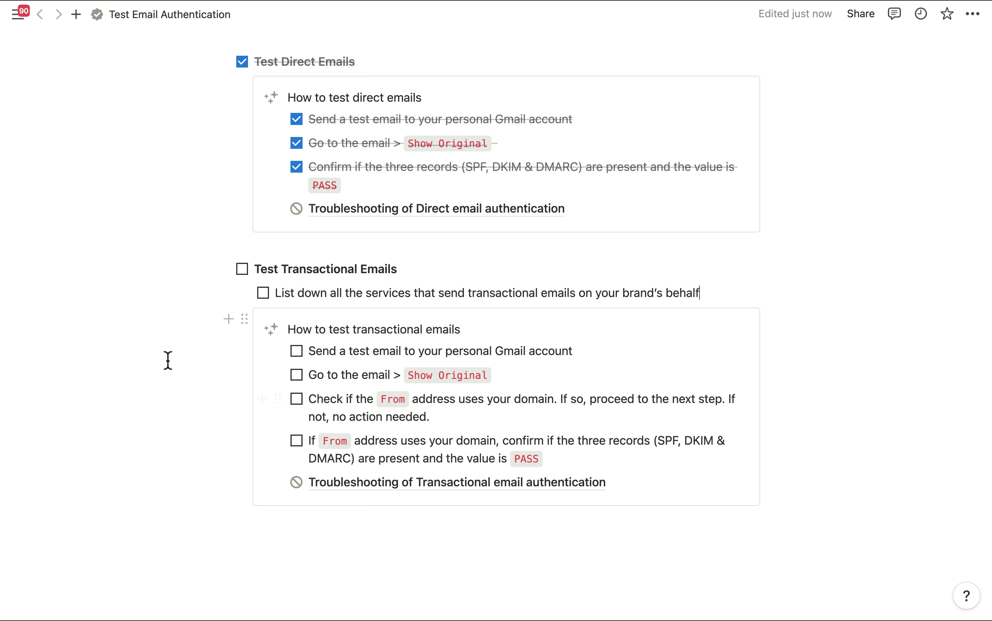
left_click(263, 293)
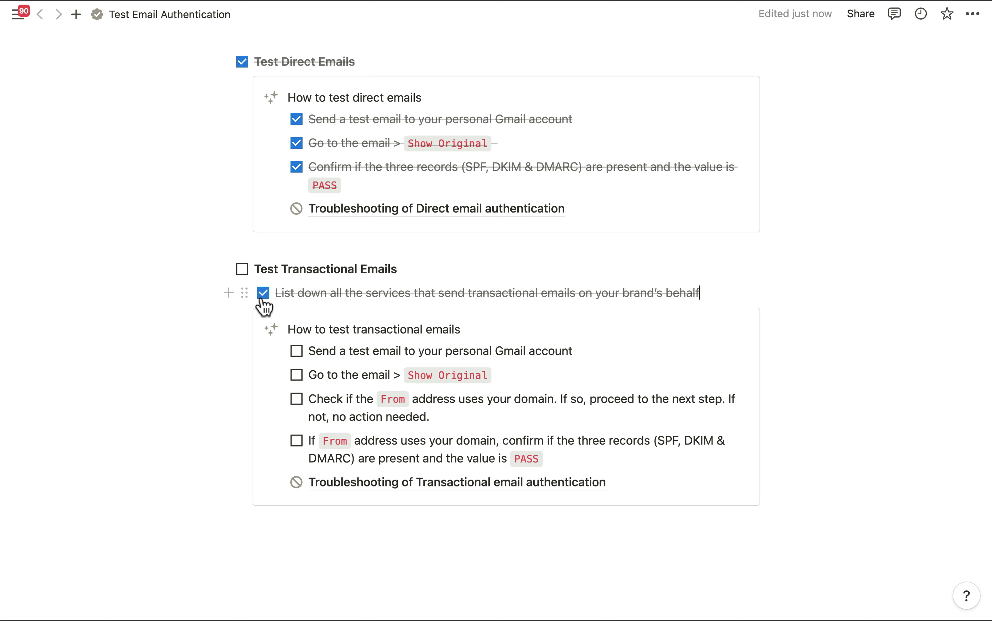